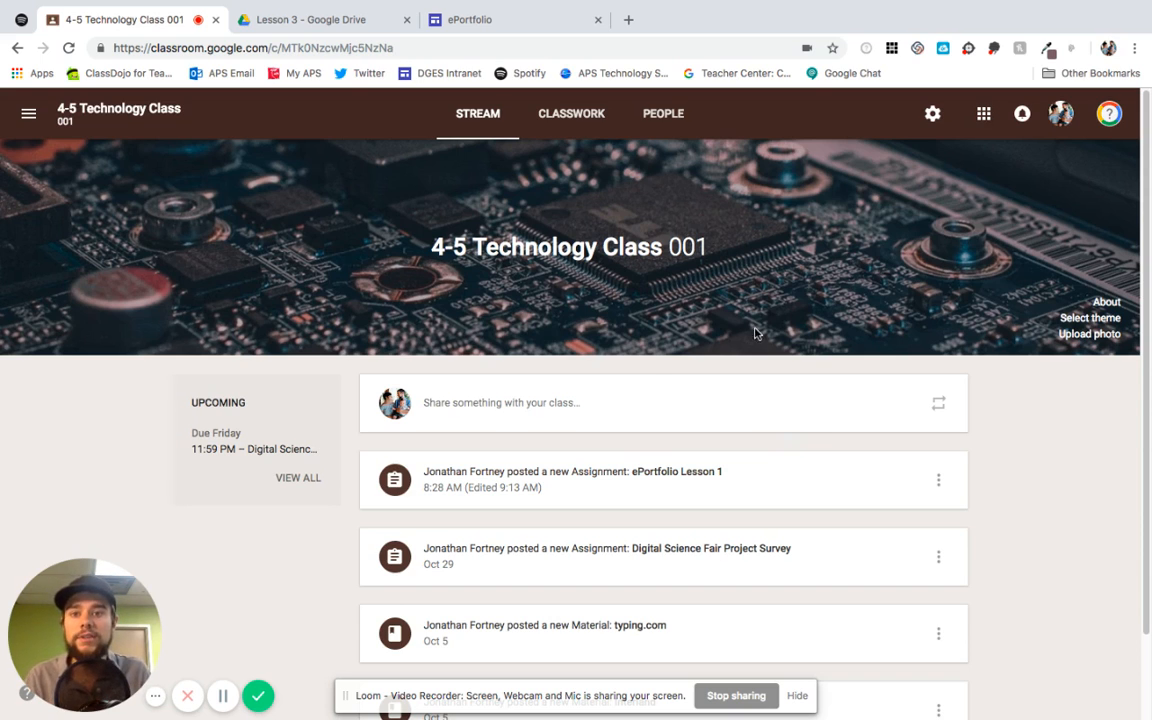
- Look over the Lesson 3 folder in Google Drive, and switch to the L3 ePortfolio in Google Sites to view its insert and theme options
{"action": "left_click", "coordinate": [356, 18]}
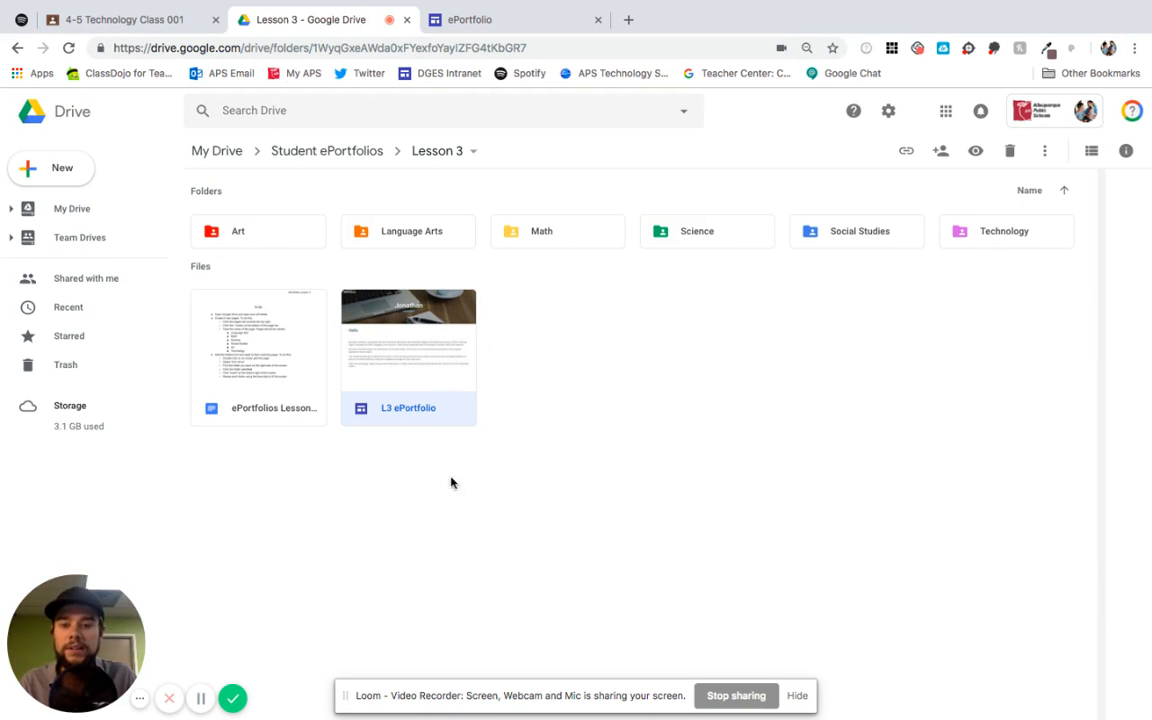
{"action": "left_click", "coordinate": [491, 26]}
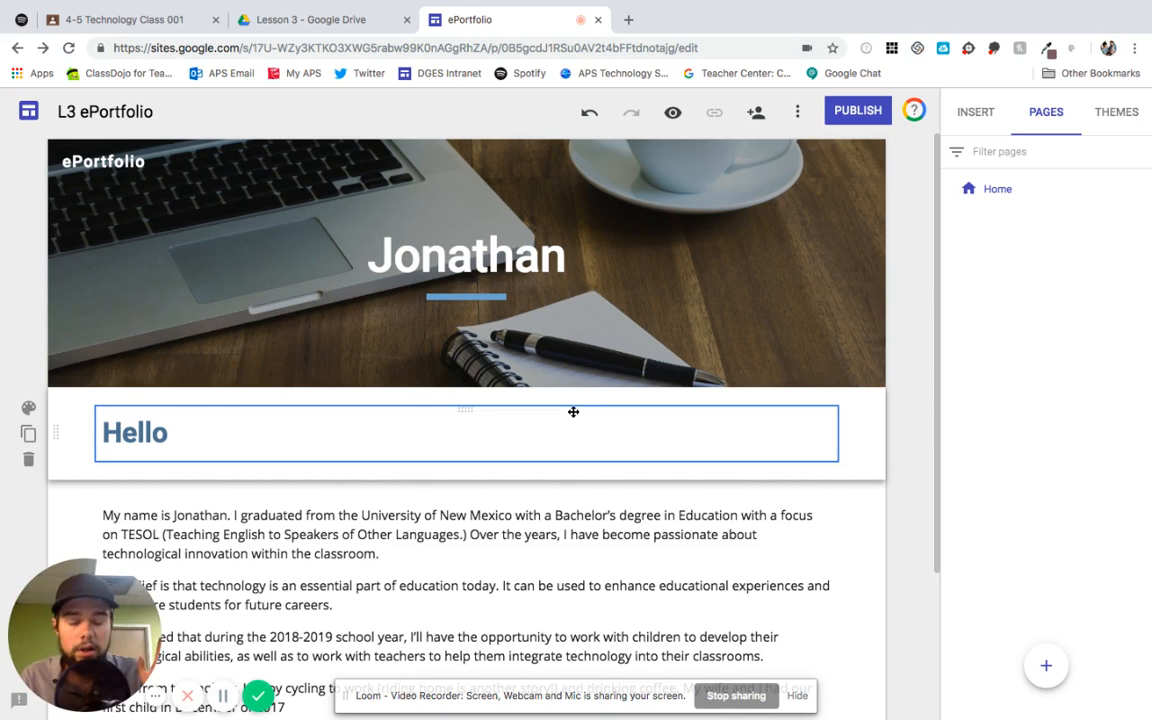
{"action": "left_click", "coordinate": [975, 111]}
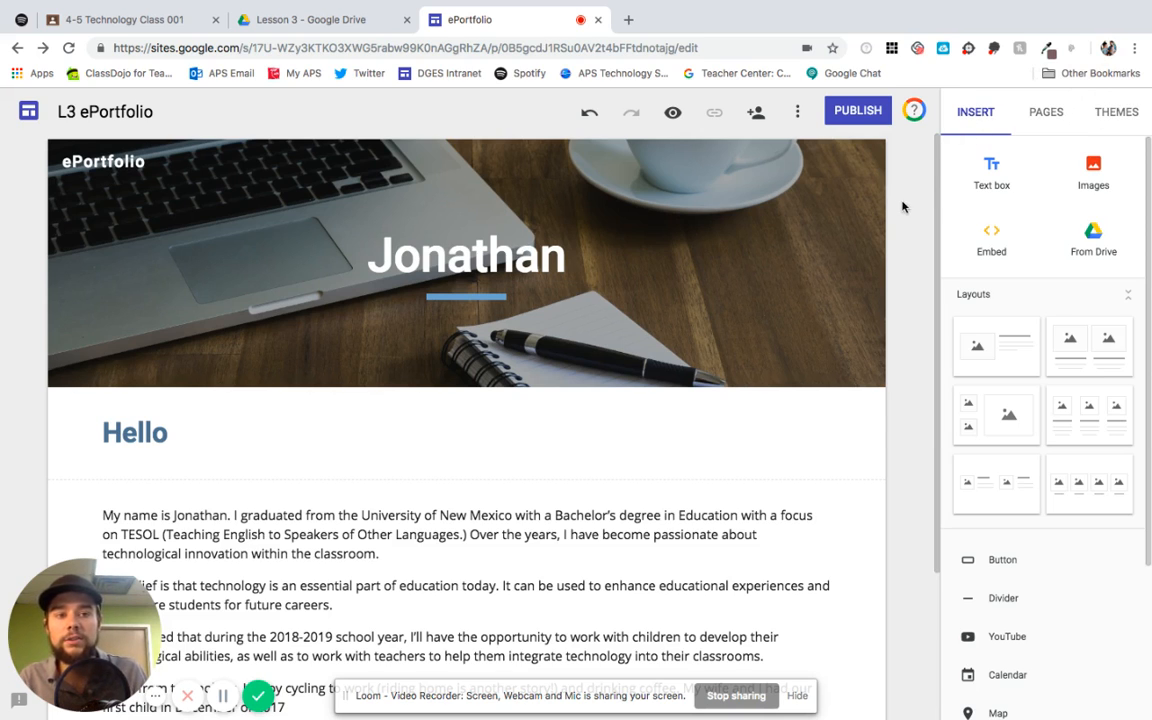
{"action": "left_click", "coordinate": [1115, 112]}
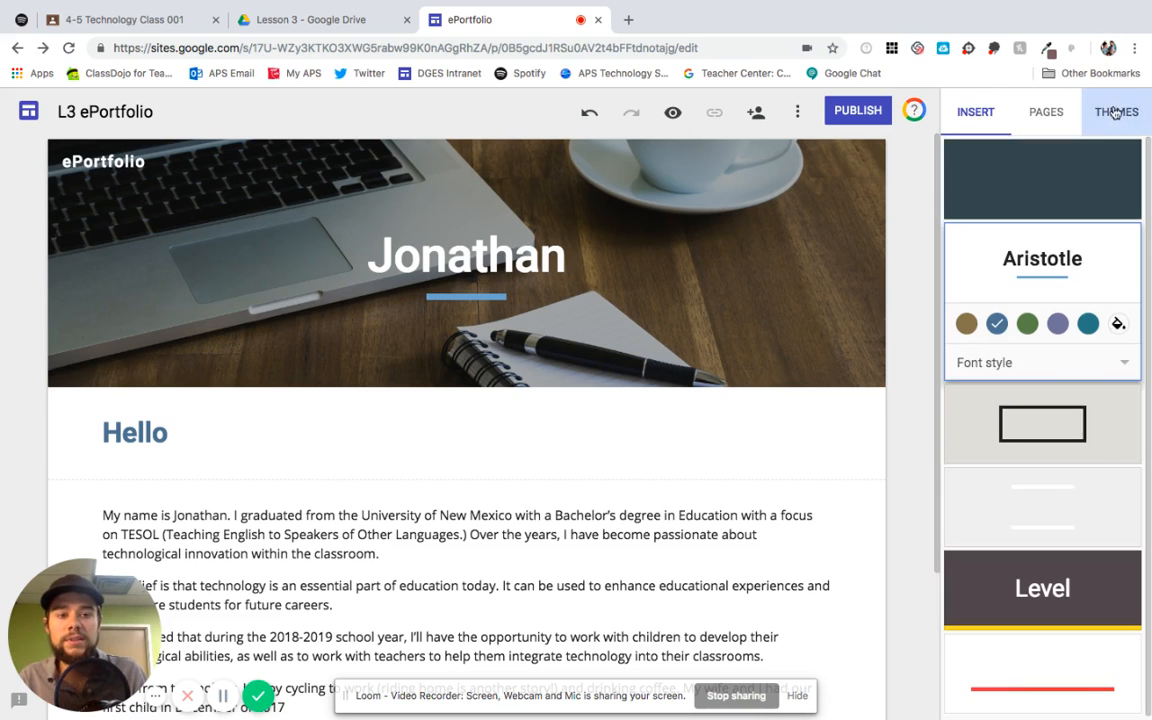
- Add two new pages to the site, named Language Arts and Math
{"action": "left_click", "coordinate": [1046, 114]}
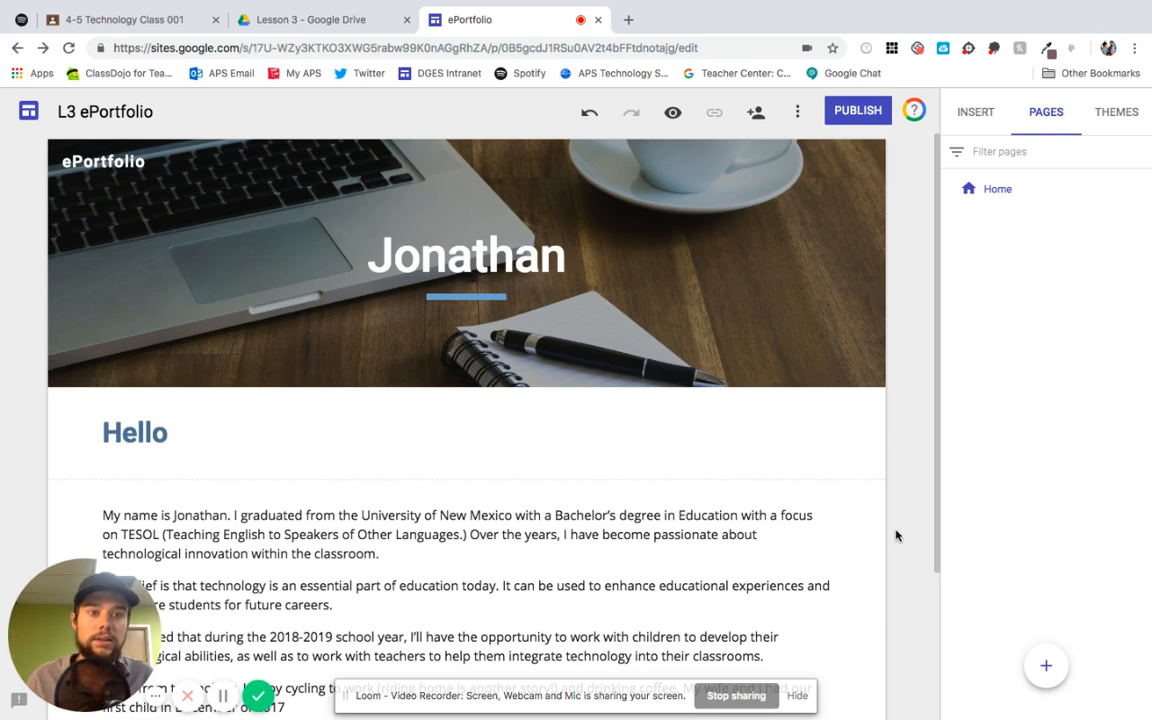
{"action": "left_click", "coordinate": [1043, 666]}
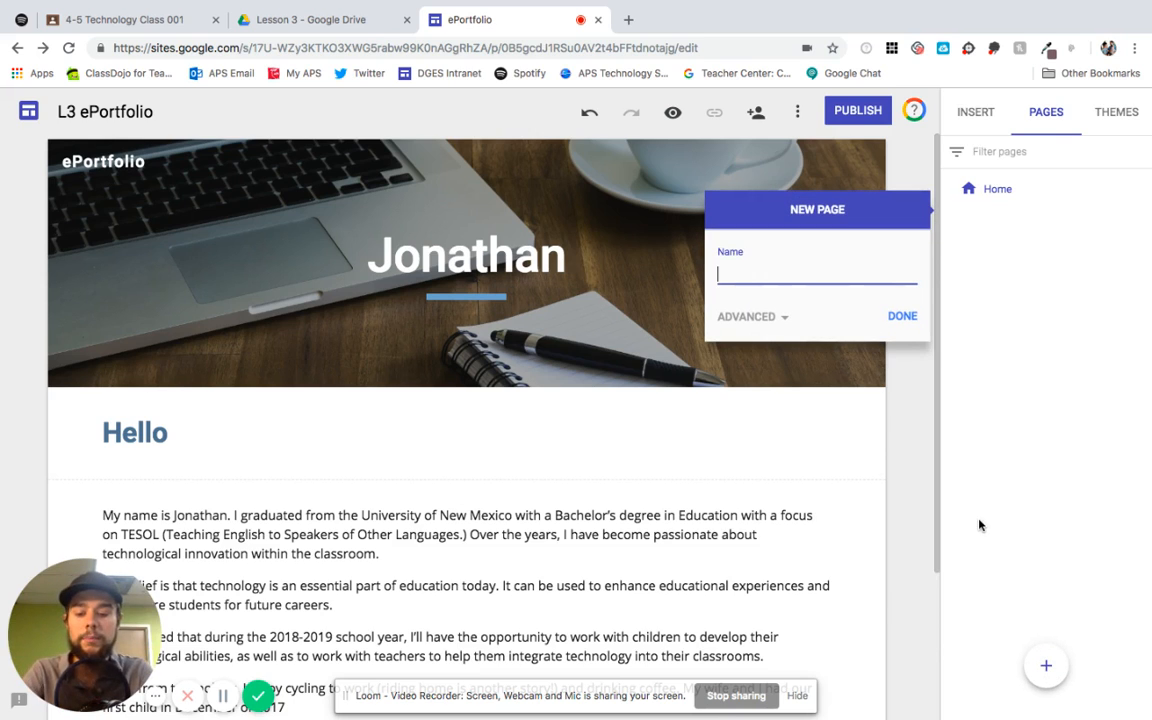
{"action": "type", "text": "Language Arts"}
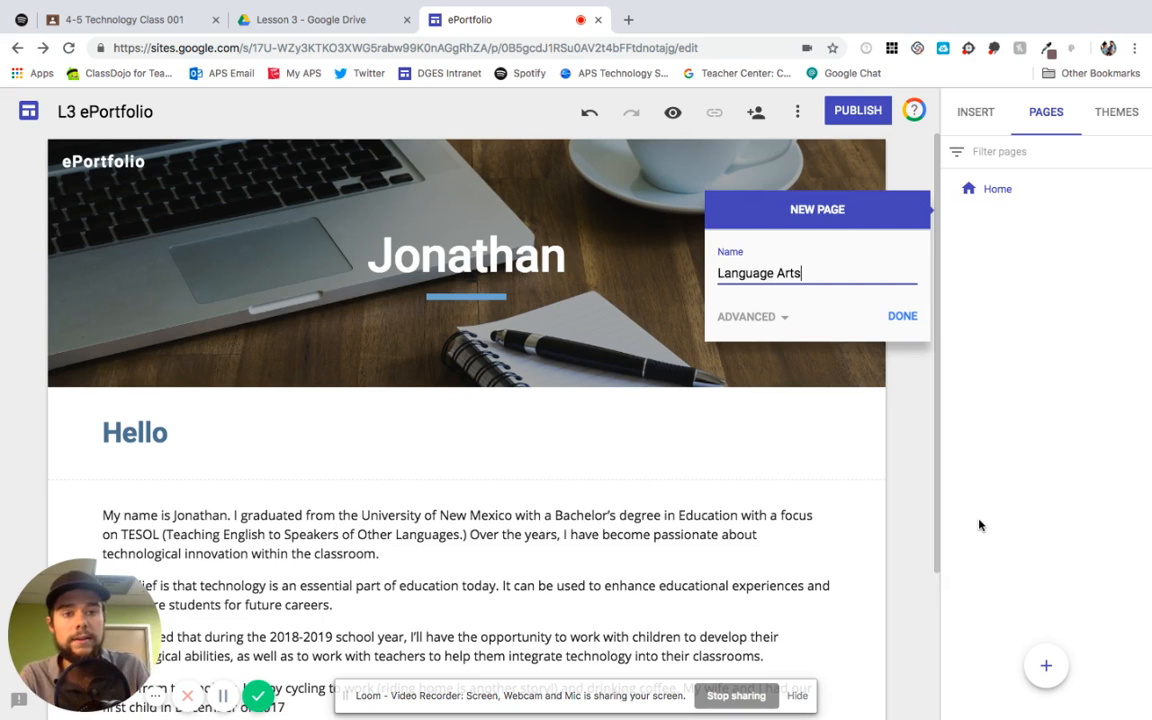
{"action": "key", "text": "Return"}
{"action": "left_click", "coordinate": [1046, 667]}
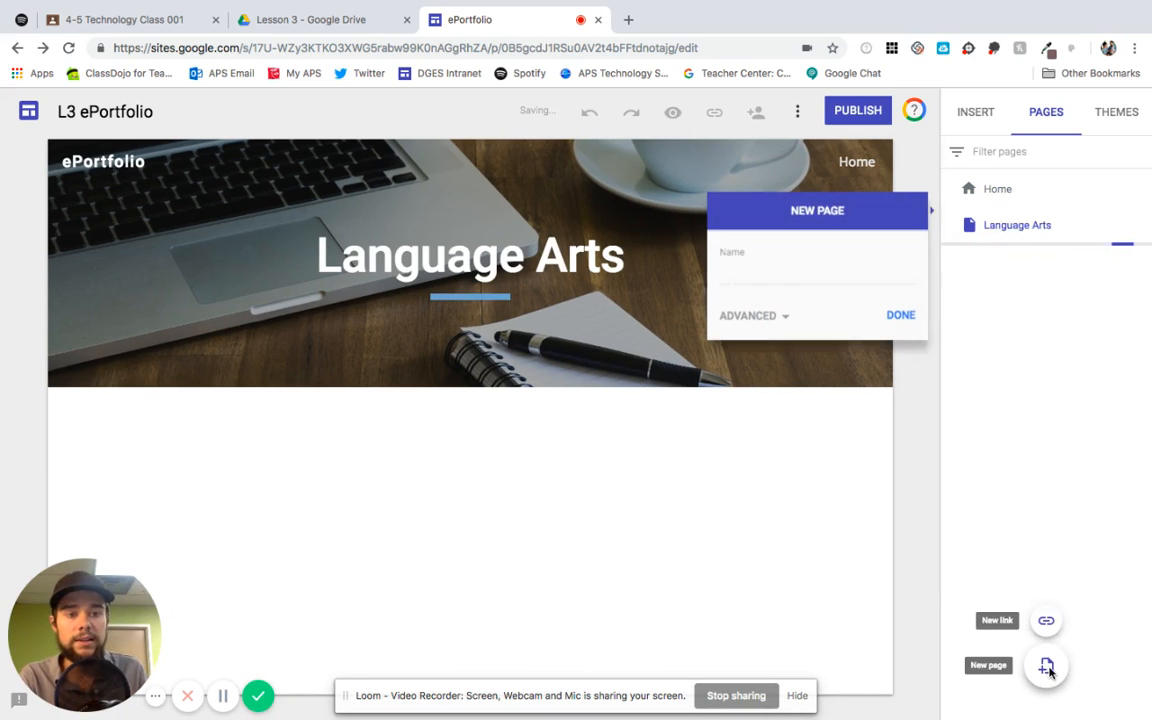
{"action": "type", "text": "Mat"}
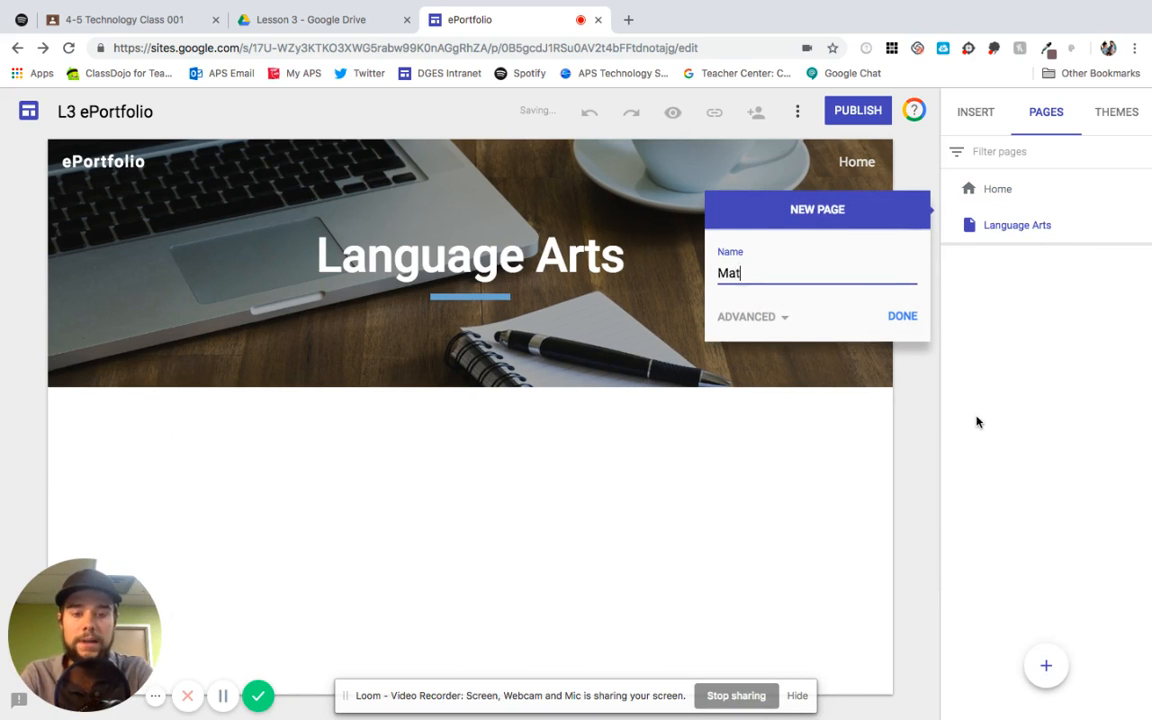
{"action": "type", "text": "h"}
{"action": "key", "text": "Return"}
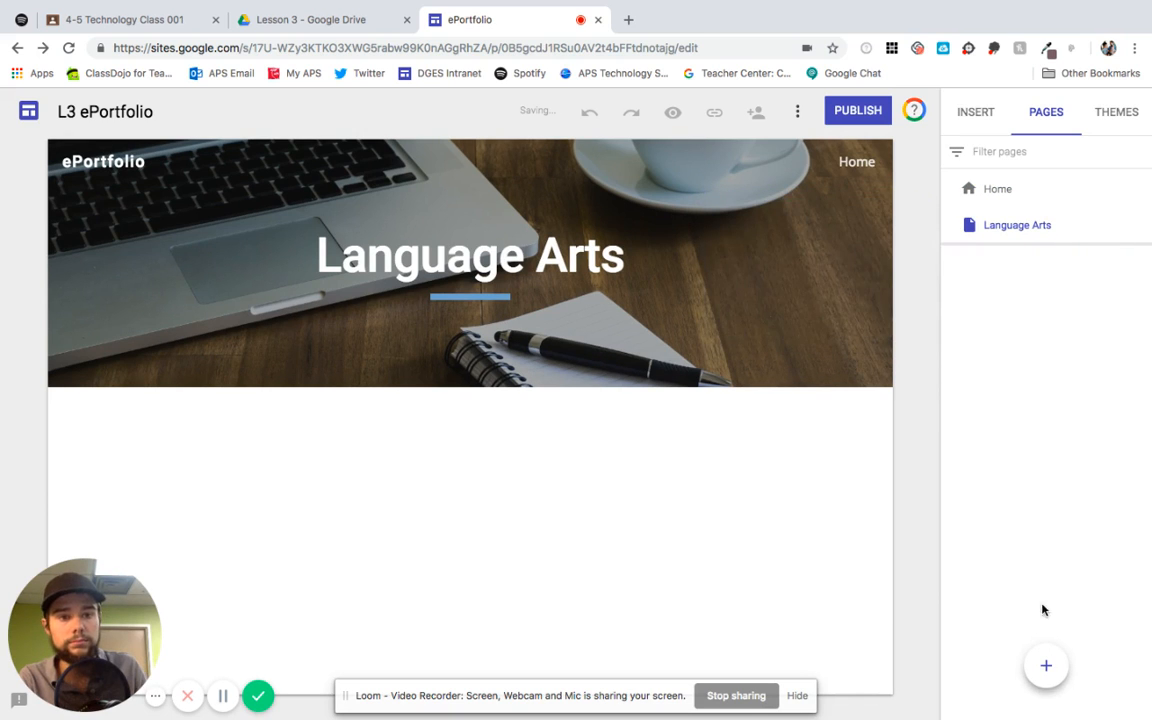
- Add two more pages to the site, named Science and Social Studies
{"action": "left_click", "coordinate": [1046, 666]}
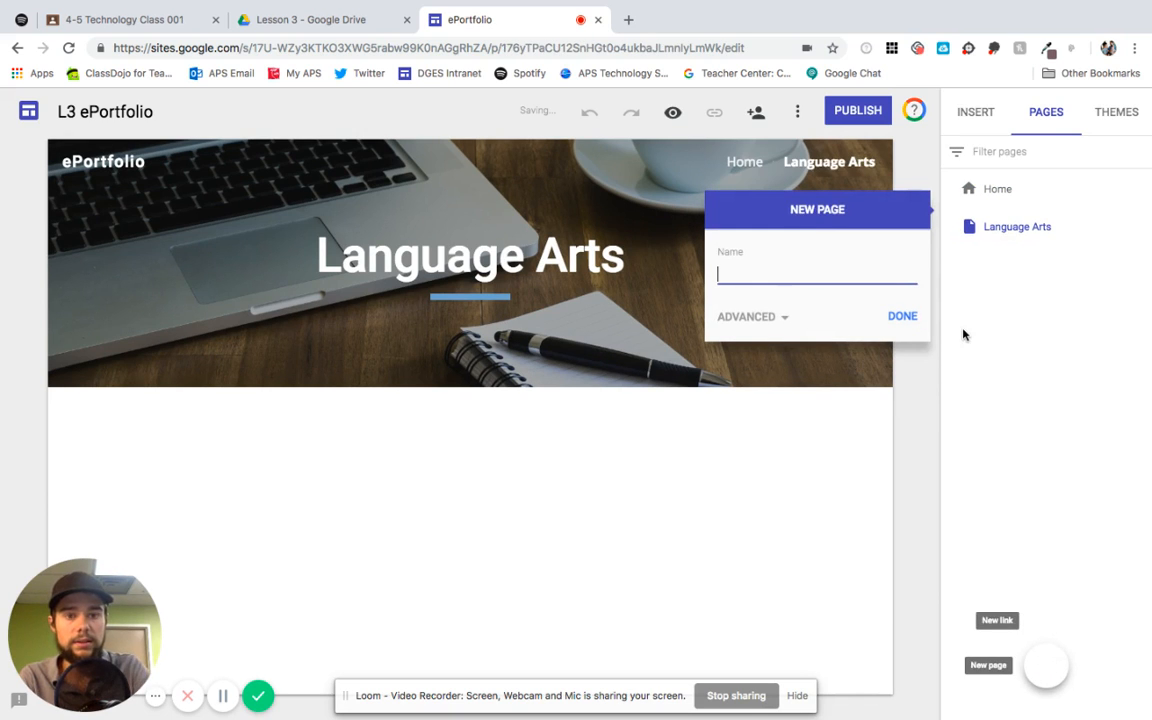
{"action": "type", "text": "Scien"}
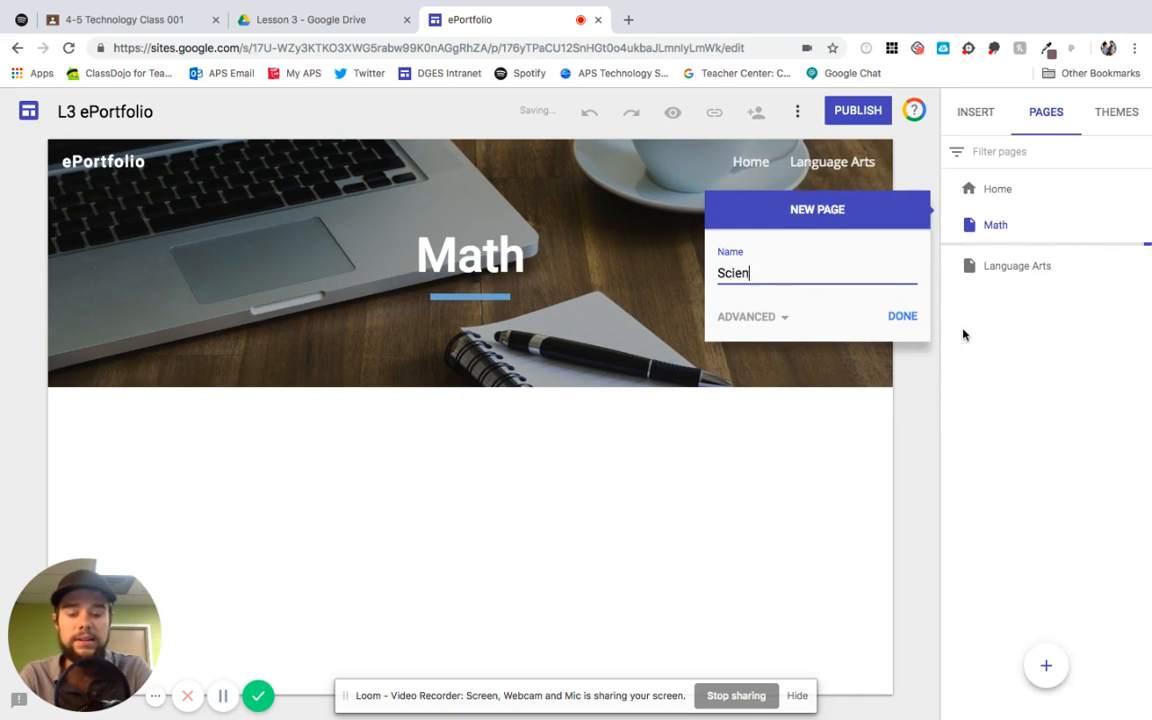
{"action": "type", "text": "ce"}
{"action": "key", "text": "Return"}
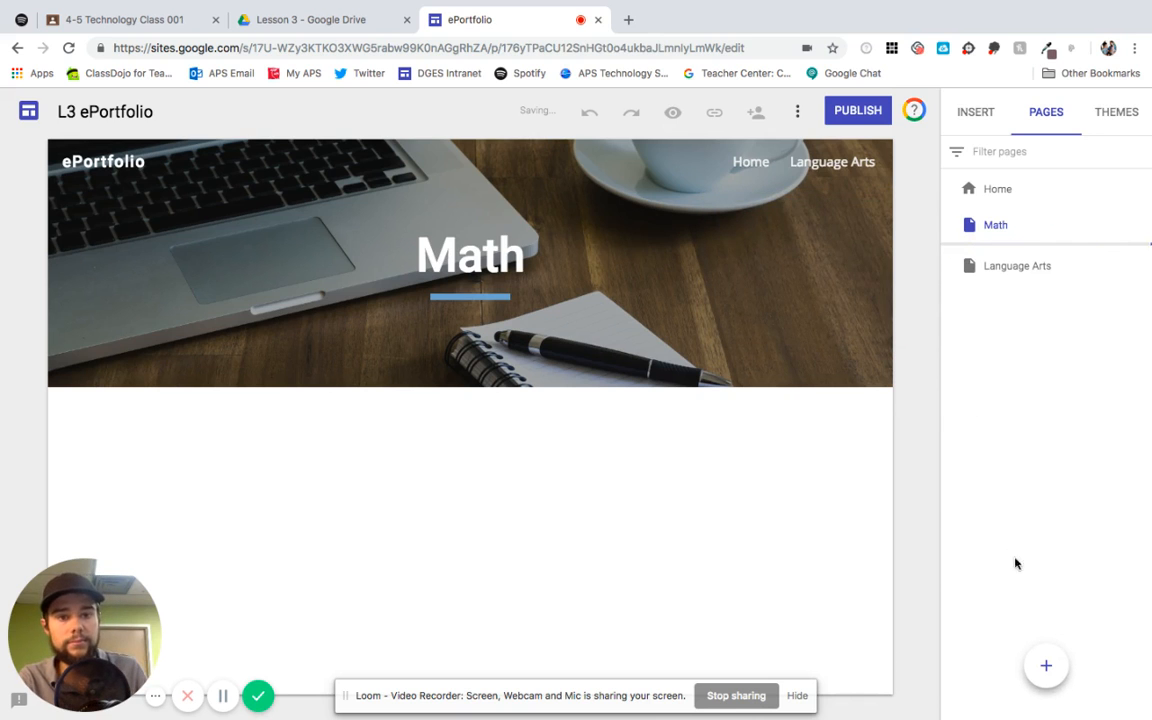
{"action": "left_click", "coordinate": [1046, 665]}
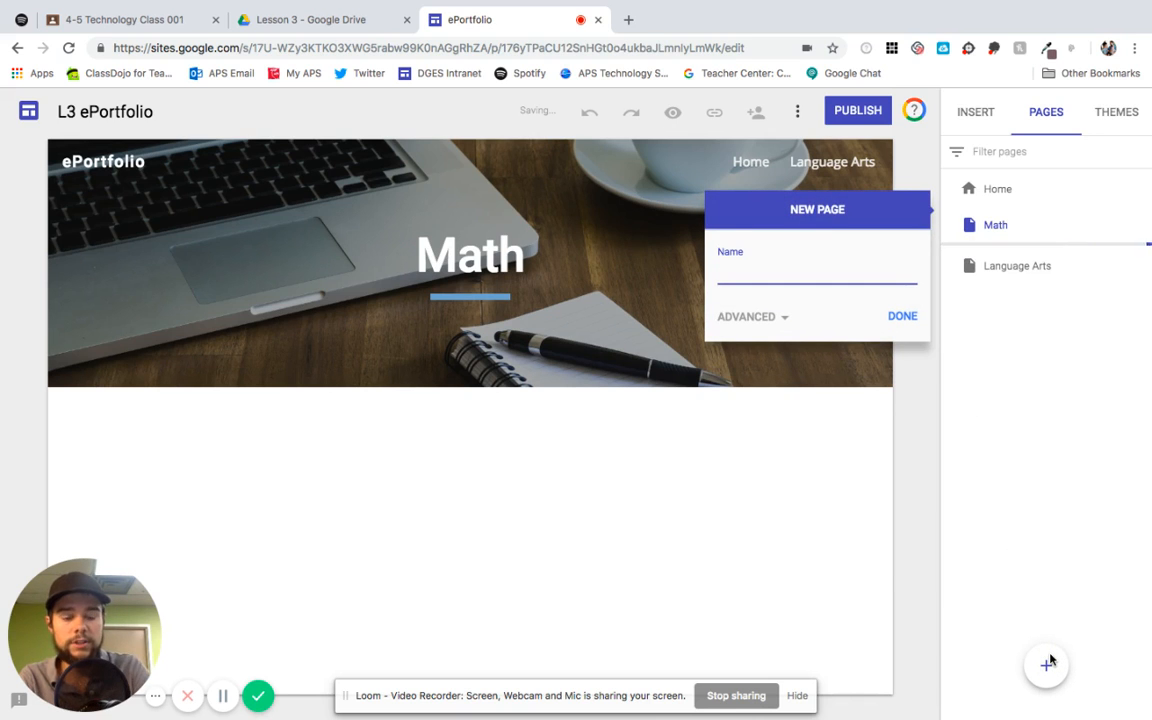
{"action": "type", "text": "Social Studies"}
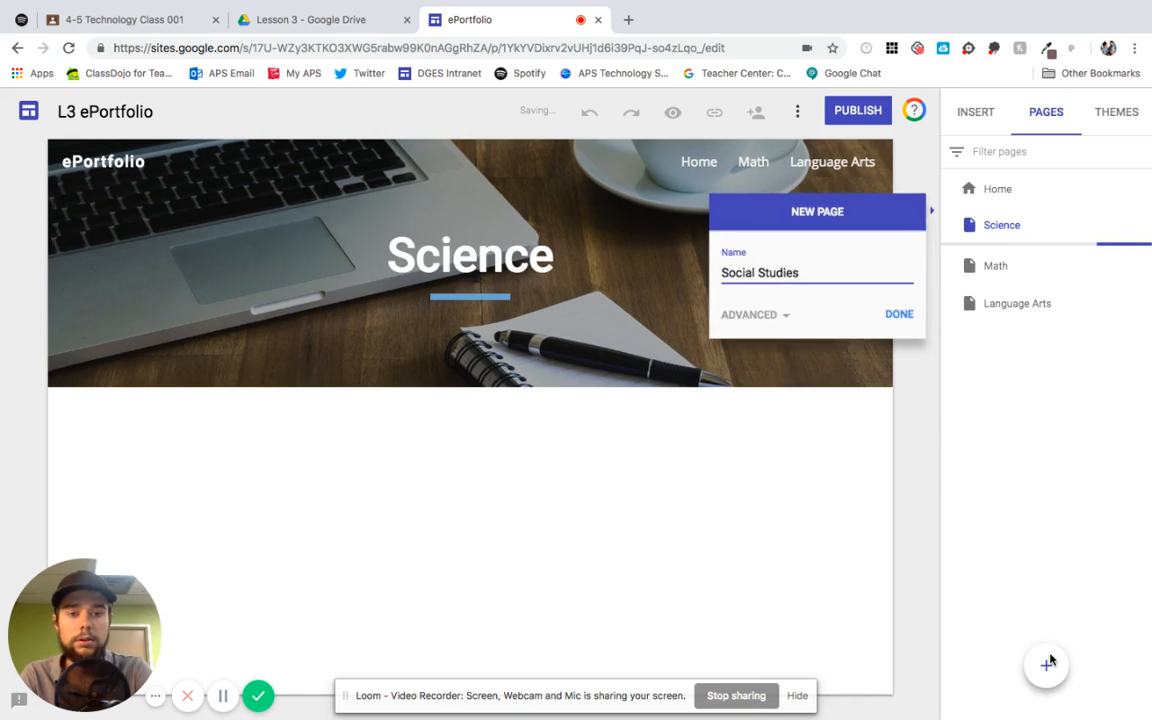
{"action": "key", "text": "Return"}
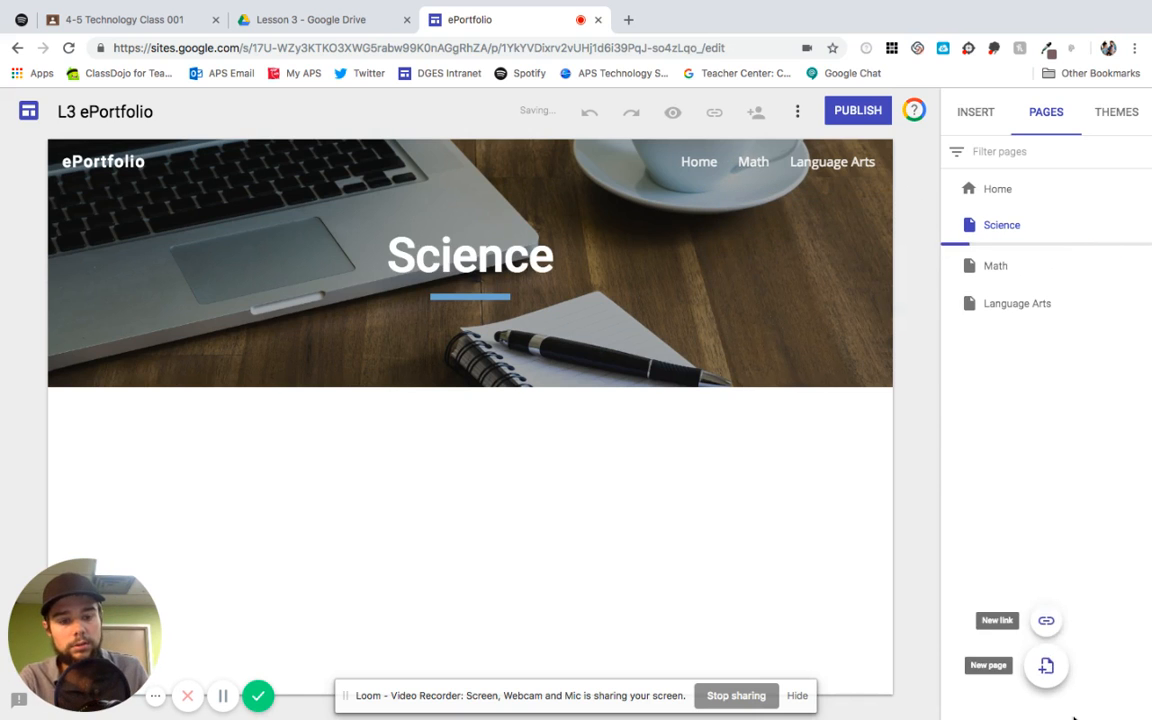
- Add the Art and Technology pages to the site
{"action": "left_click", "coordinate": [1048, 665]}
{"action": "type", "text": "Art"}
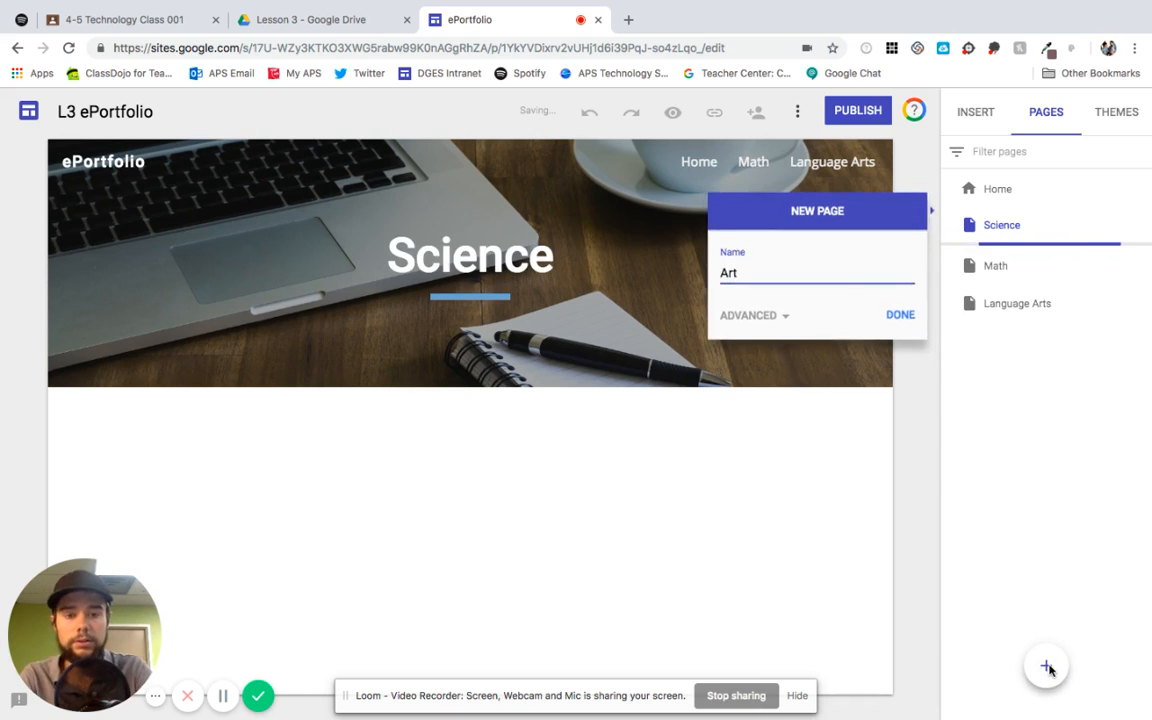
{"action": "key", "text": "Return"}
{"action": "mouse_move", "coordinate": [1048, 666]}
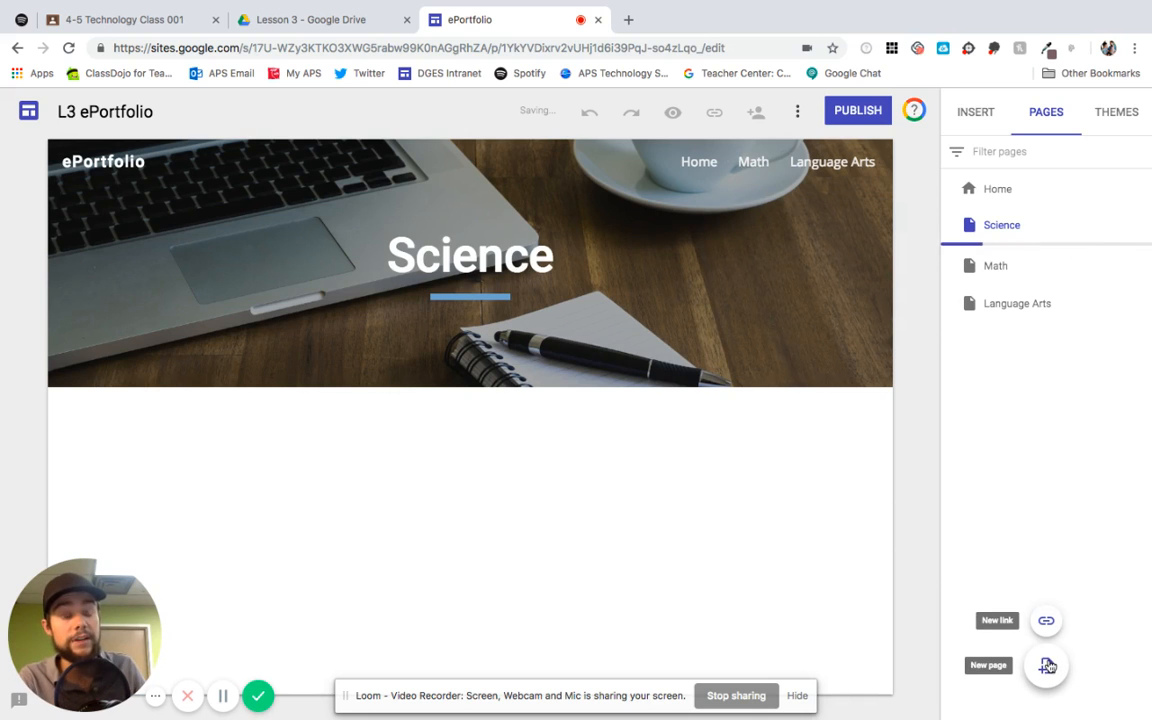
{"action": "left_click", "coordinate": [1047, 665]}
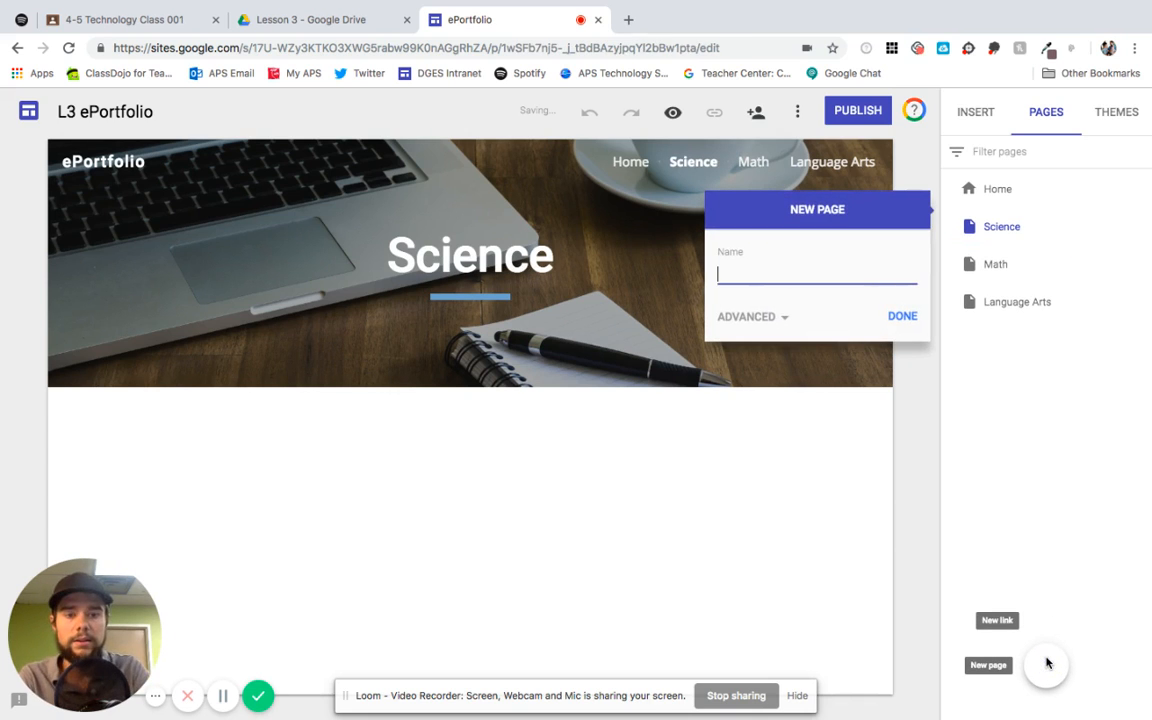
{"action": "type", "text": "Technology"}
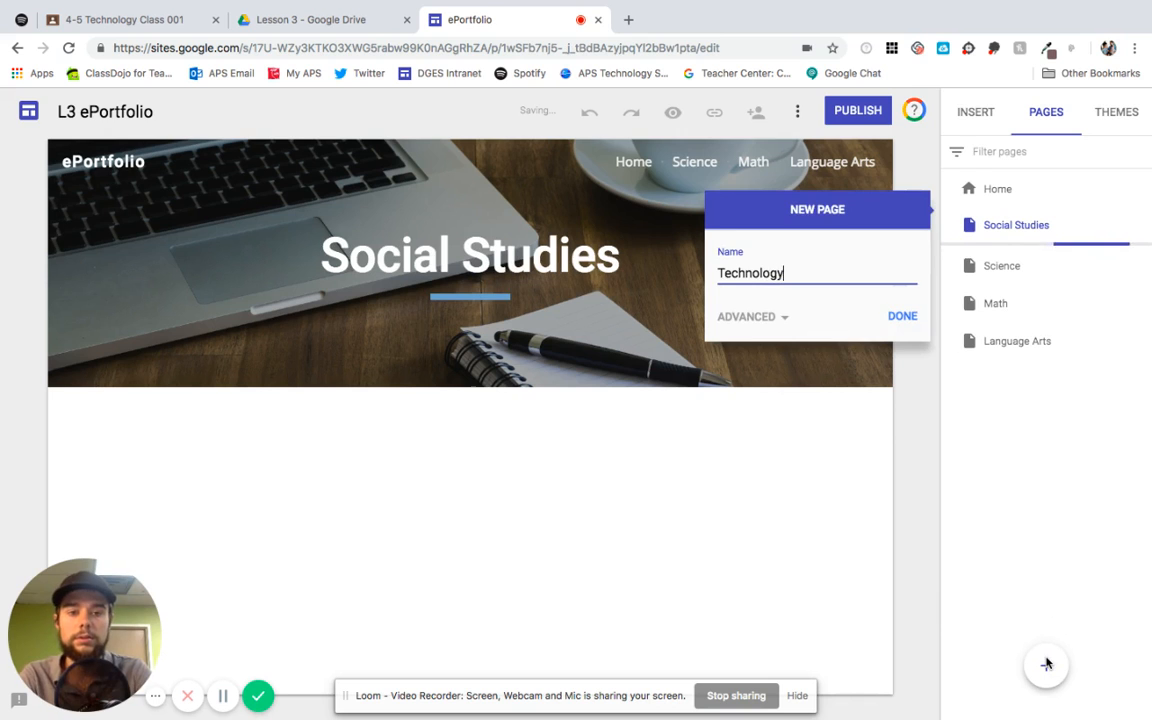
{"action": "key", "text": "Return"}
{"action": "mouse_move", "coordinate": [1047, 665]}
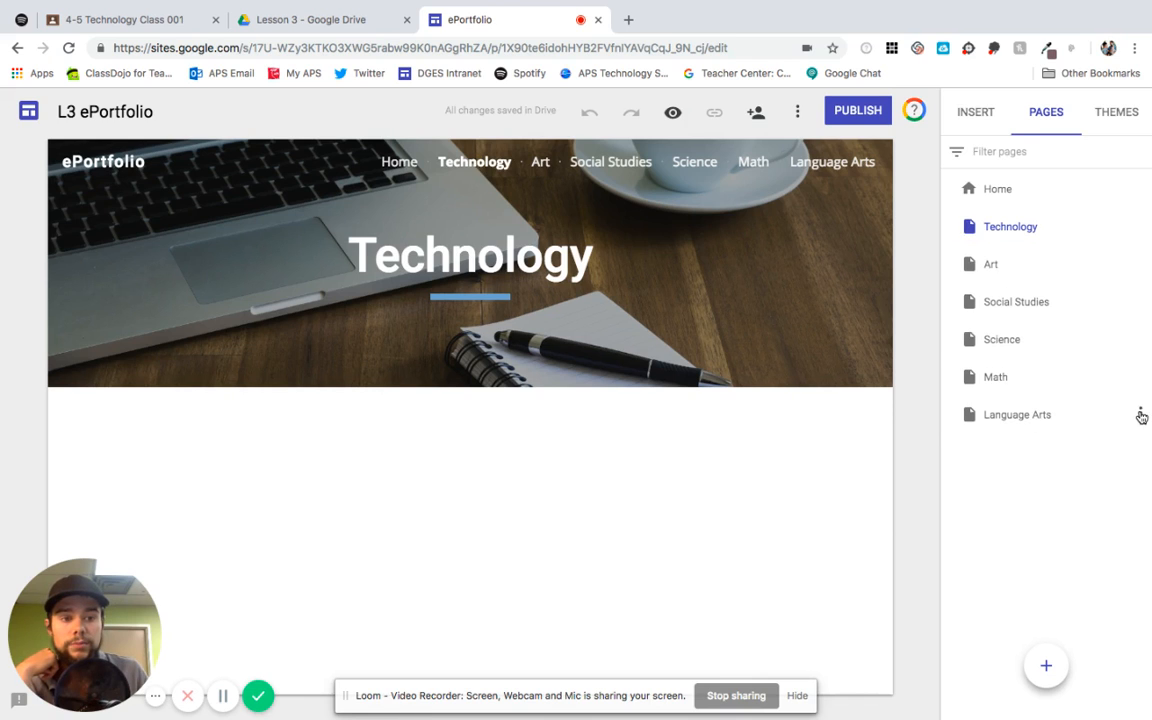
- Reorder the pages below Home as Language Arts, Math, Science, Social Studies, Art, Technology
{"action": "left_click", "coordinate": [1141, 416]}
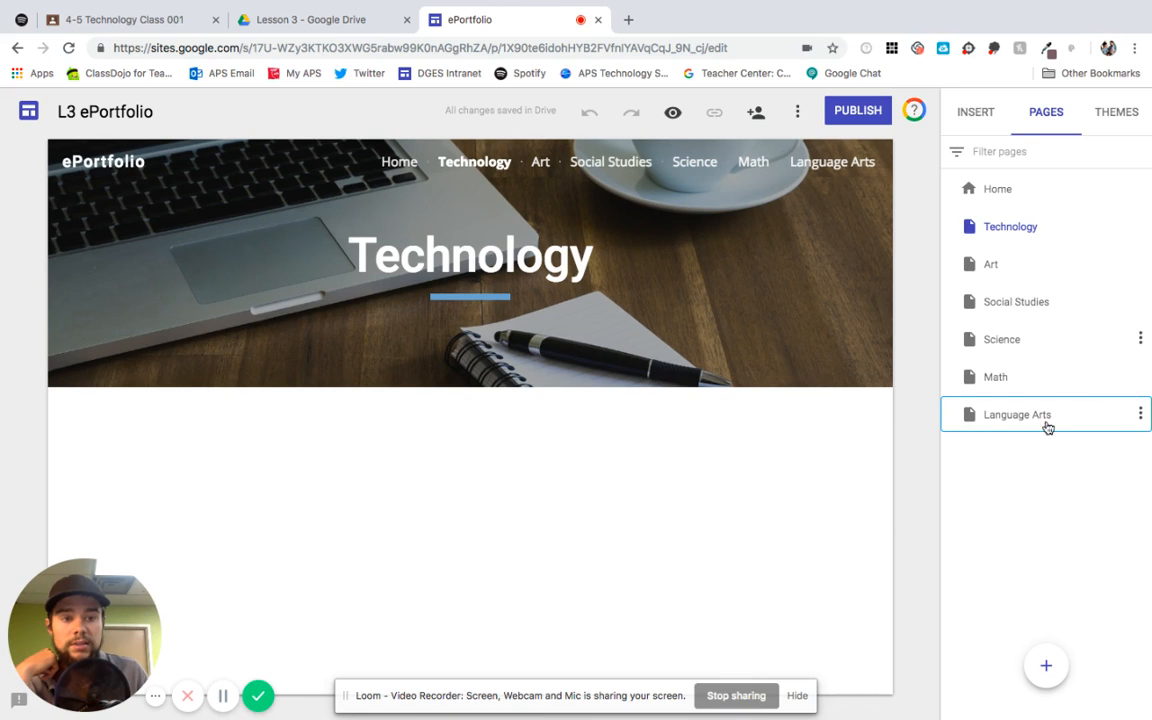
{"action": "left_click_drag", "start_coordinate": [995, 416], "coordinate": [990, 211]}
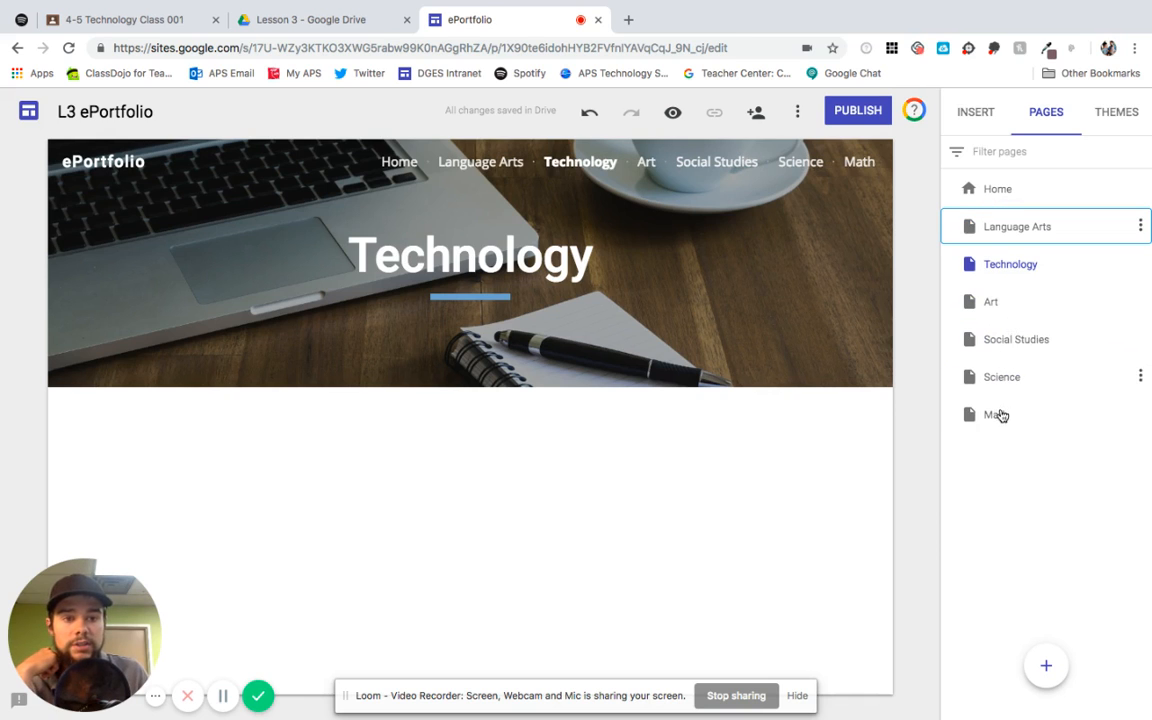
{"action": "left_click_drag", "start_coordinate": [1001, 416], "coordinate": [1001, 262]}
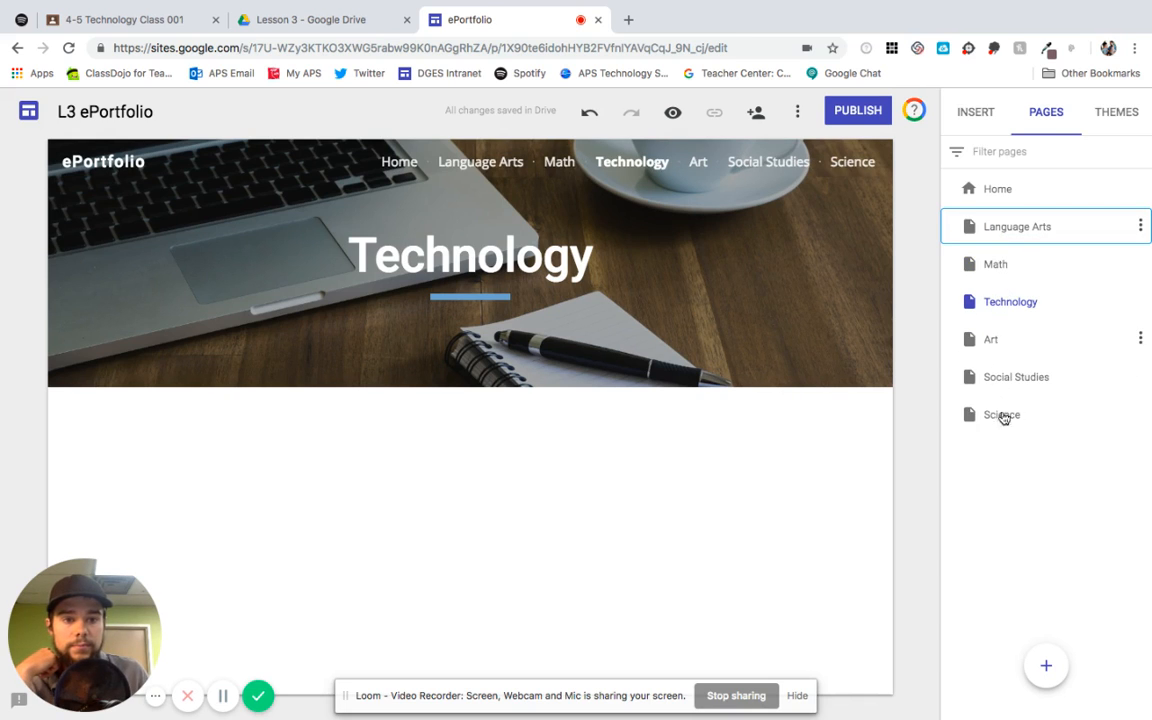
{"action": "mouse_move", "coordinate": [1003, 418]}
{"action": "left_mouse_down"}
{"action": "mouse_move", "coordinate": [1003, 440]}
{"action": "mouse_move", "coordinate": [1003, 414]}
{"action": "left_mouse_up"}
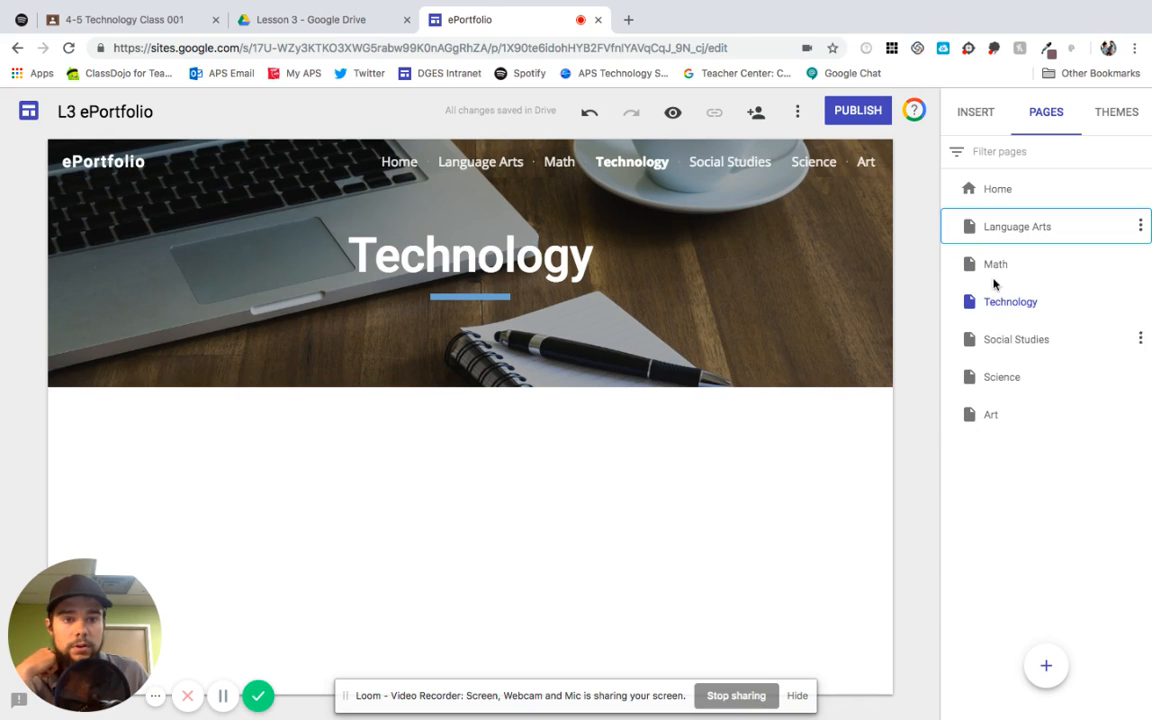
{"action": "left_click_drag", "start_coordinate": [1000, 302], "coordinate": [1000, 433]}
{"action": "left_click_drag", "start_coordinate": [995, 339], "coordinate": [993, 292]}
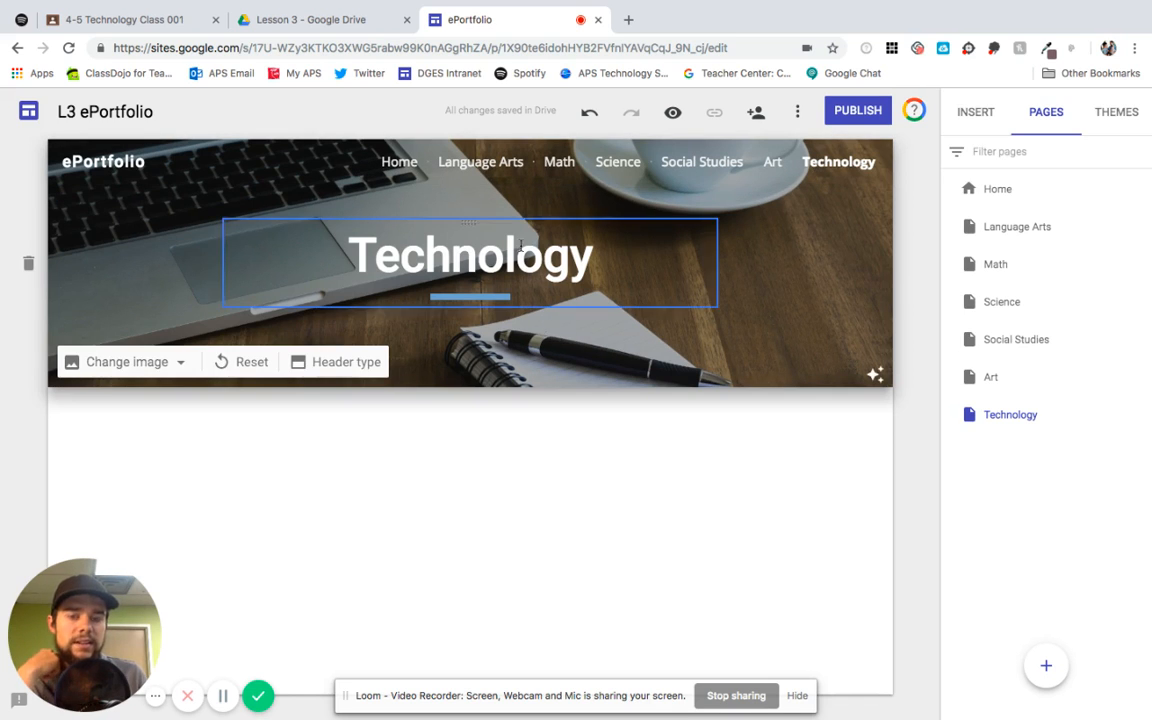
- View the Language Arts and Math pages through the site navigation, and return to the Language Arts page
{"action": "left_click", "coordinate": [470, 163]}
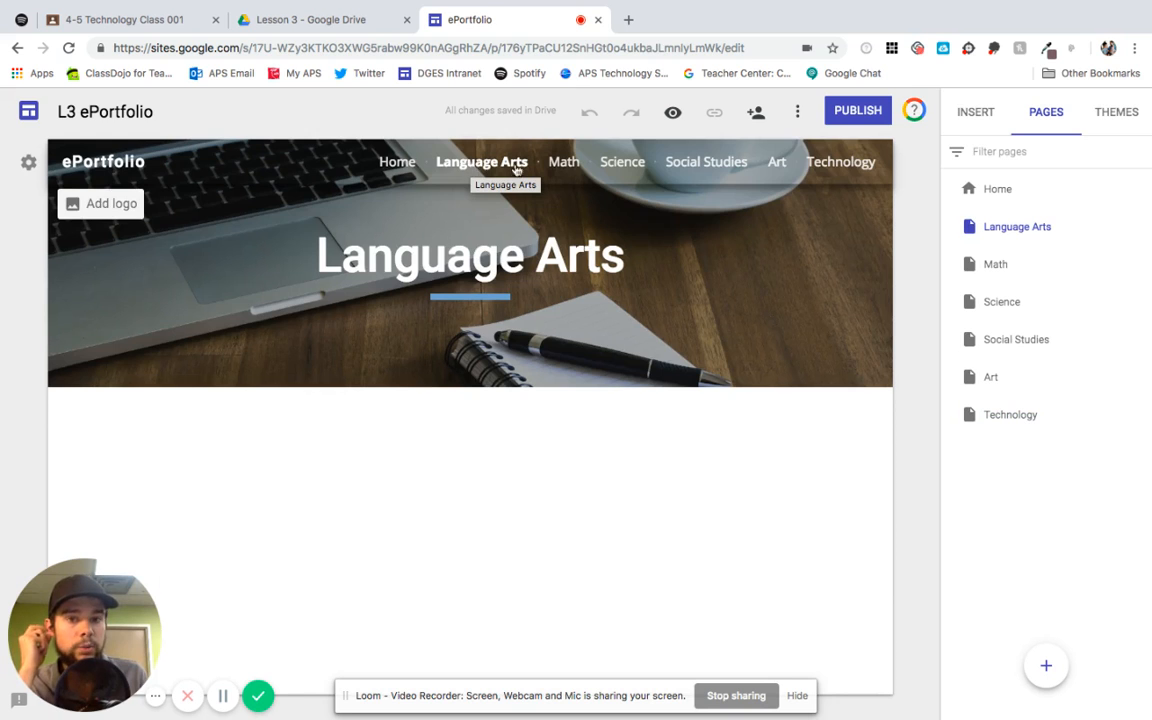
{"action": "left_click", "coordinate": [518, 161]}
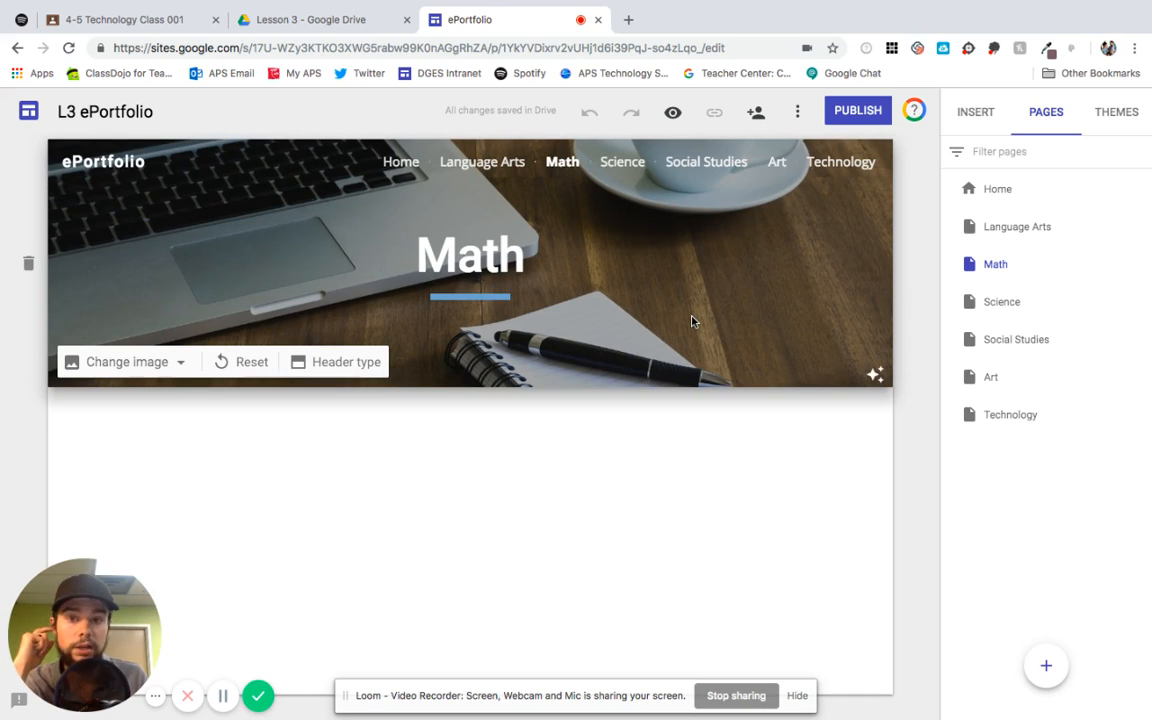
{"action": "left_click", "coordinate": [501, 162]}
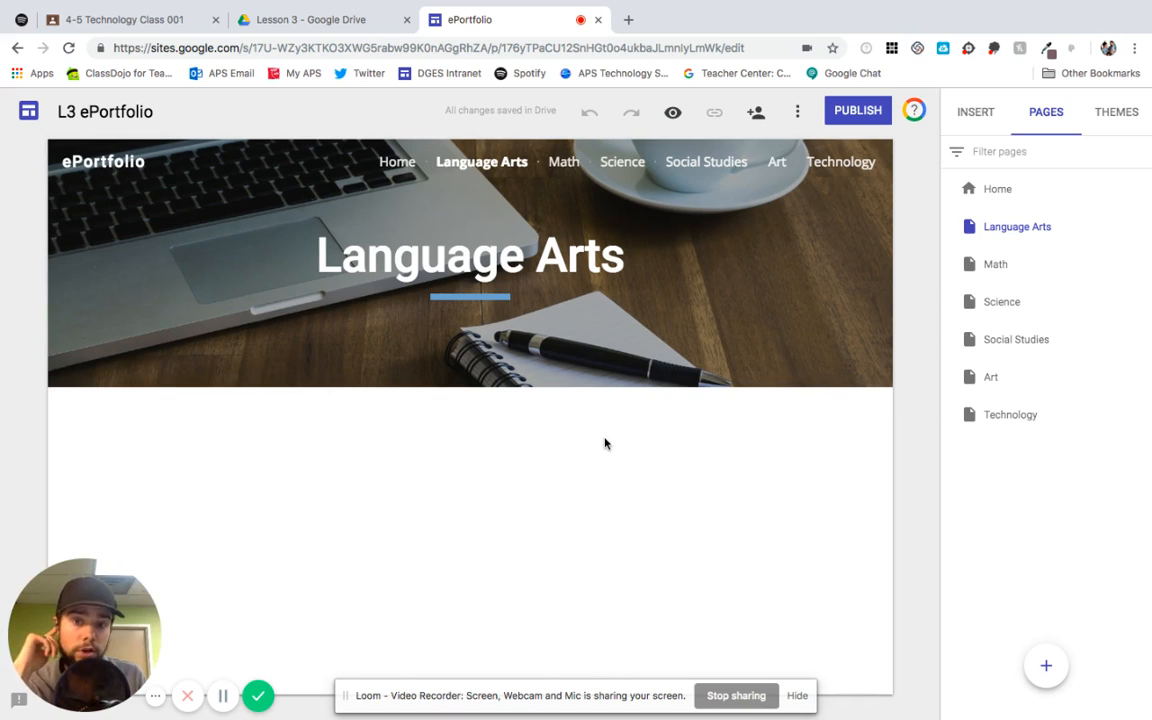
- Insert the Language Arts folder from Student ePortfolios > Lesson 3 in Google Drive into the body of the Language Arts page
{"action": "double_click", "coordinate": [241, 434]}
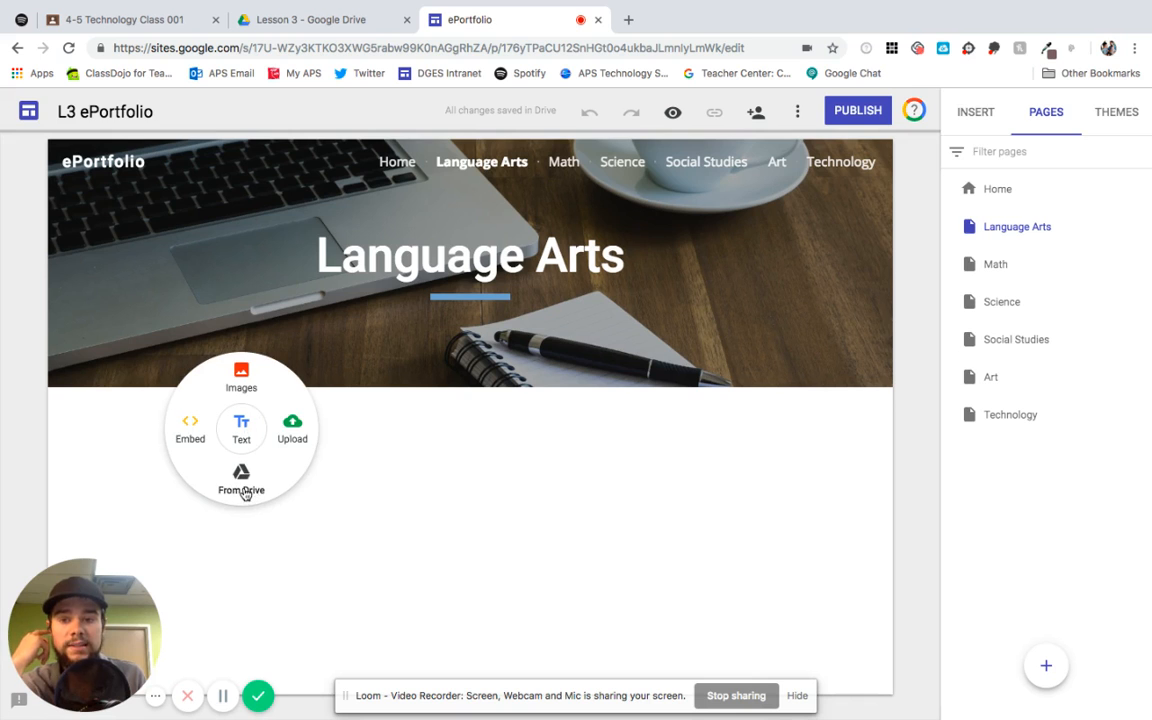
{"action": "left_click", "coordinate": [241, 486]}
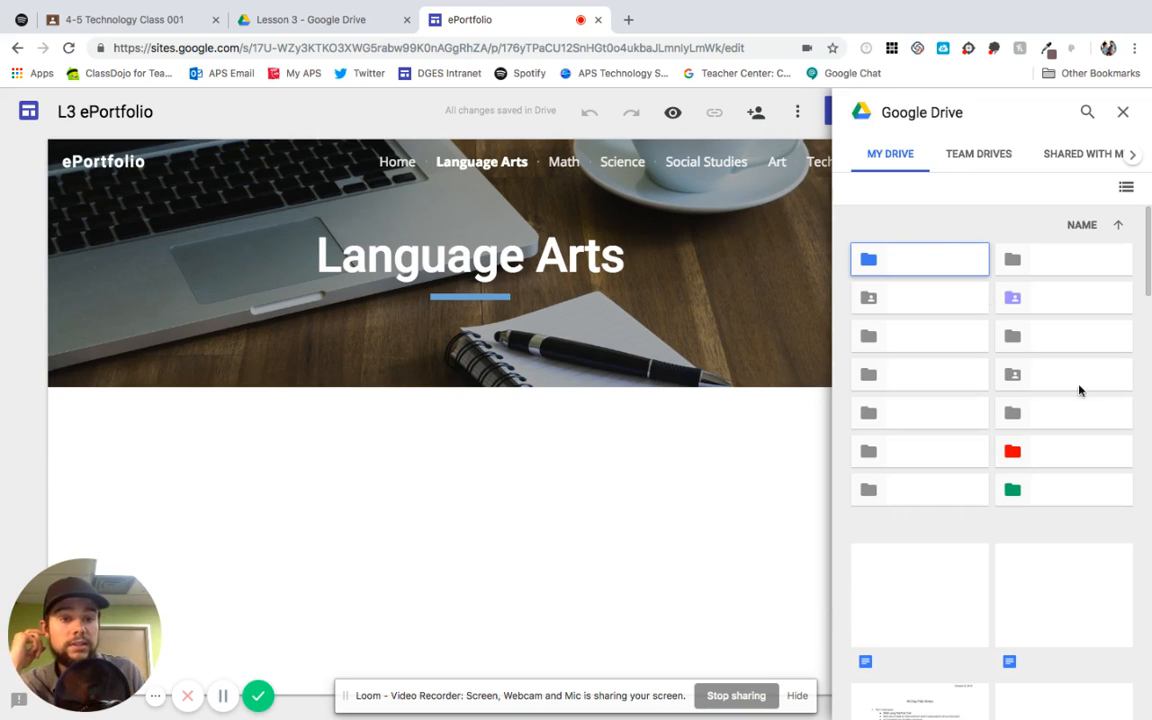
{"action": "double_click", "coordinate": [1058, 452]}
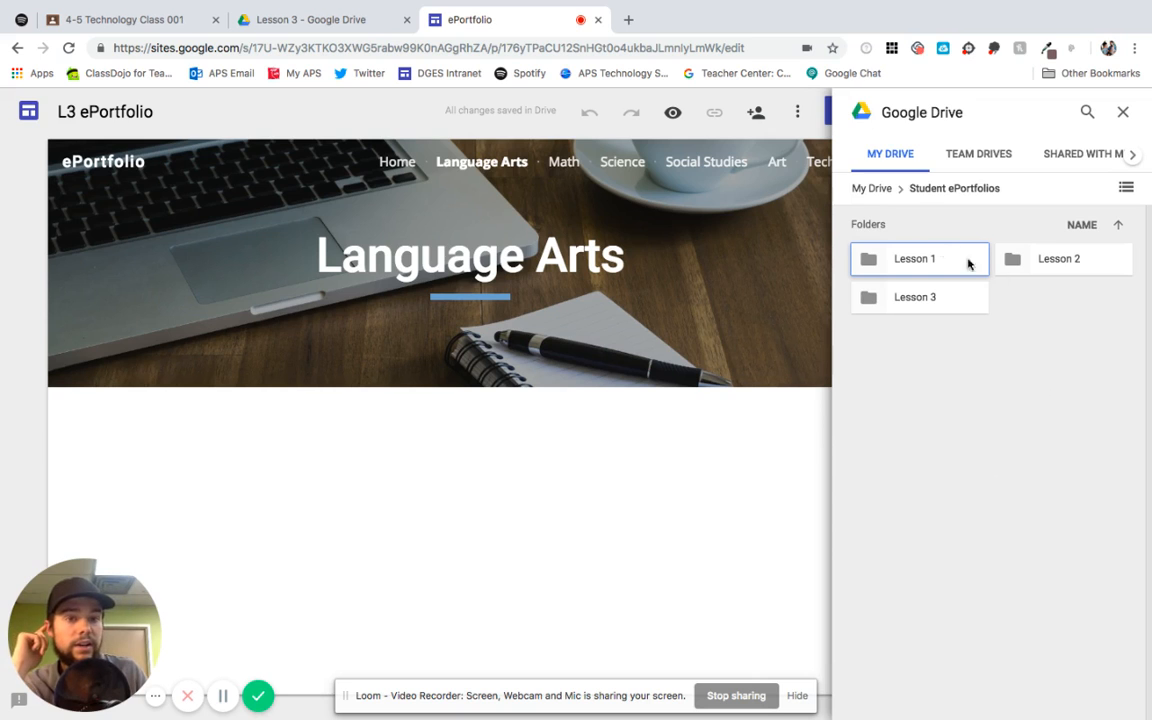
{"action": "double_click", "coordinate": [916, 298]}
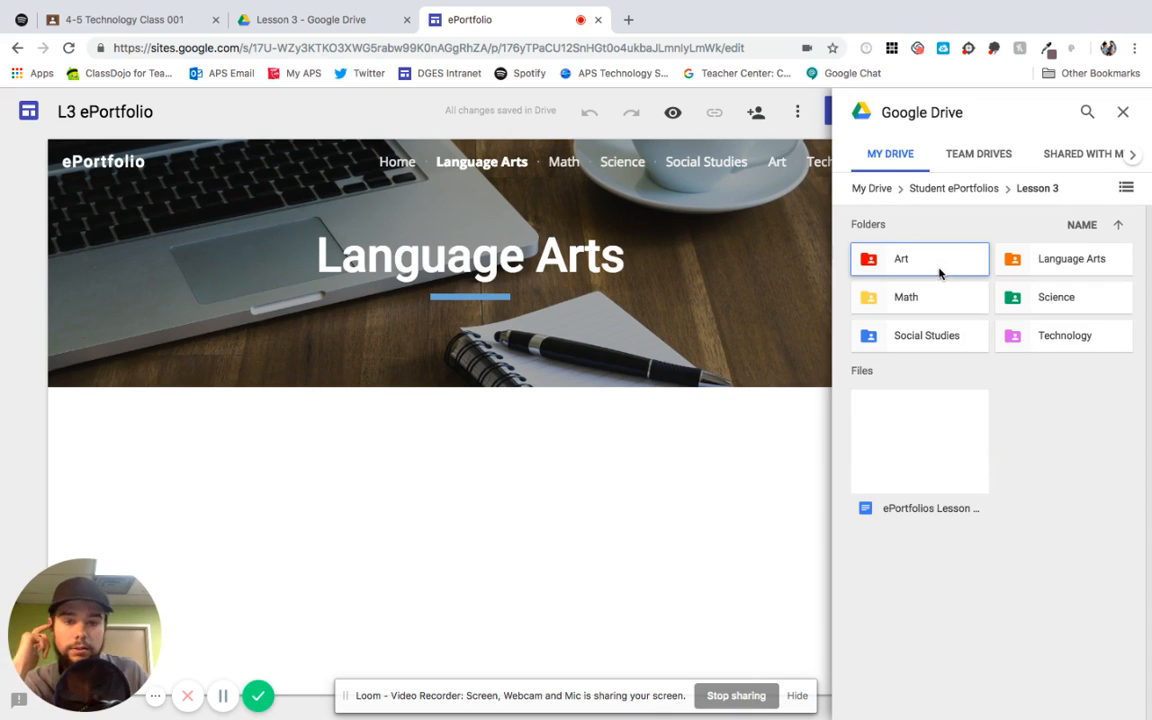
{"action": "double_click", "coordinate": [1043, 261]}
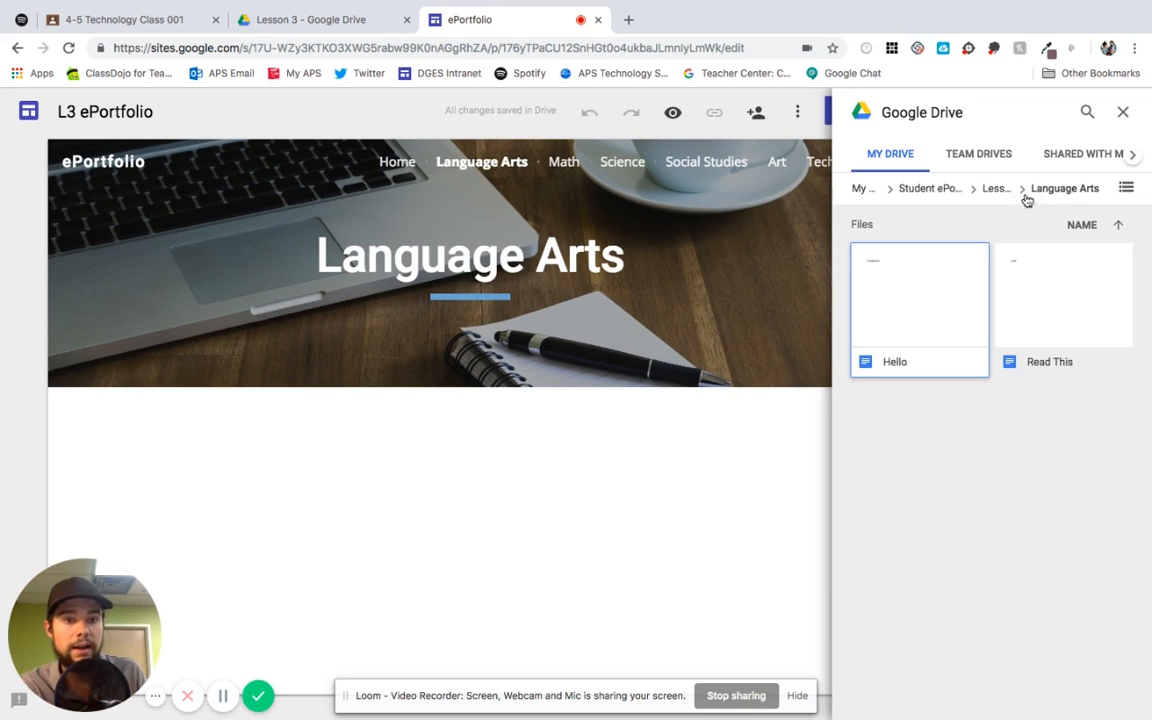
{"action": "left_click", "coordinate": [988, 192]}
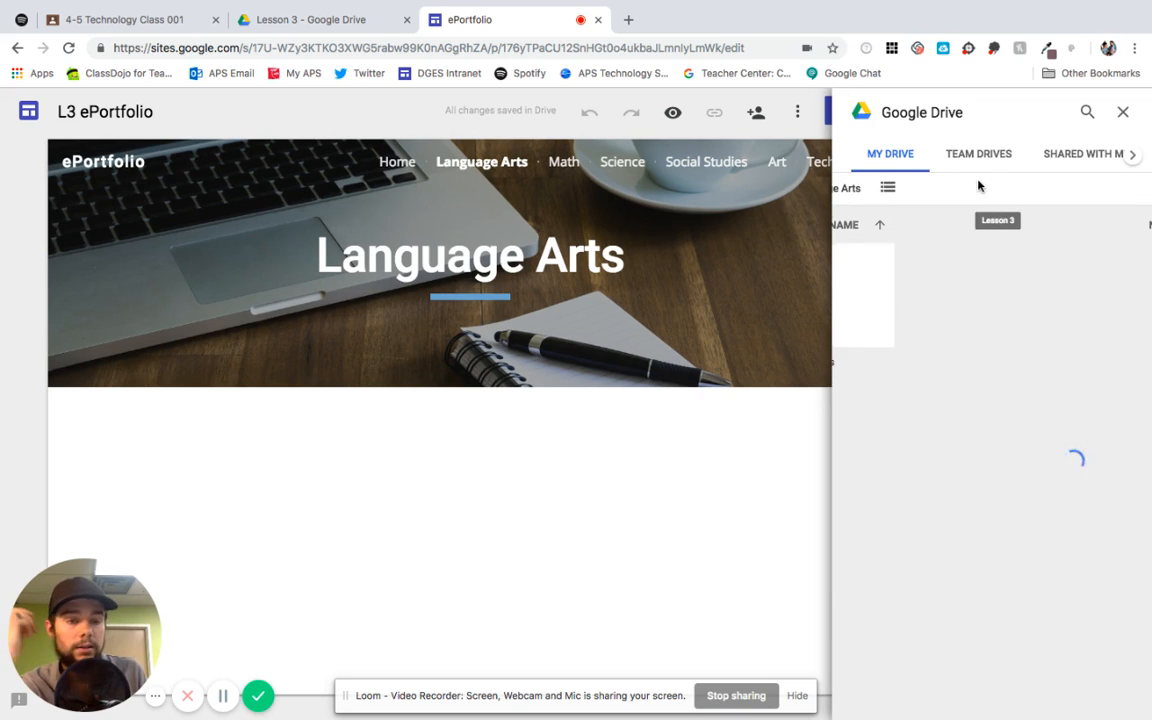
{"action": "left_click", "coordinate": [1057, 258]}
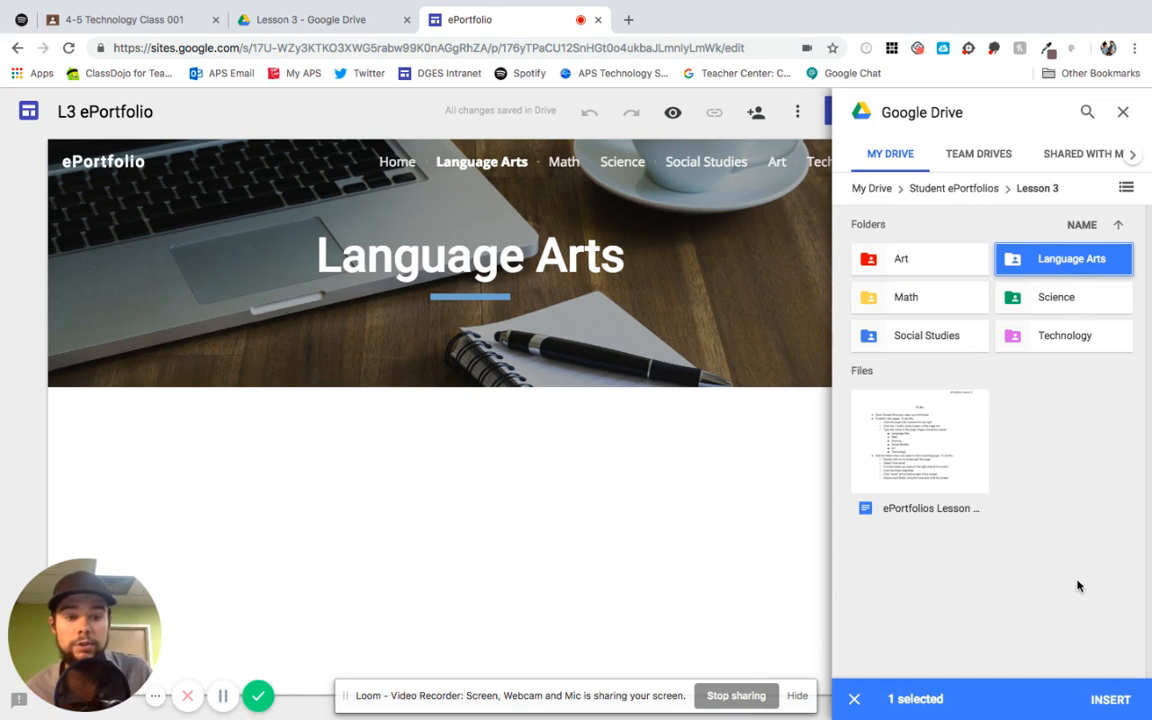
{"action": "left_click", "coordinate": [1110, 700]}
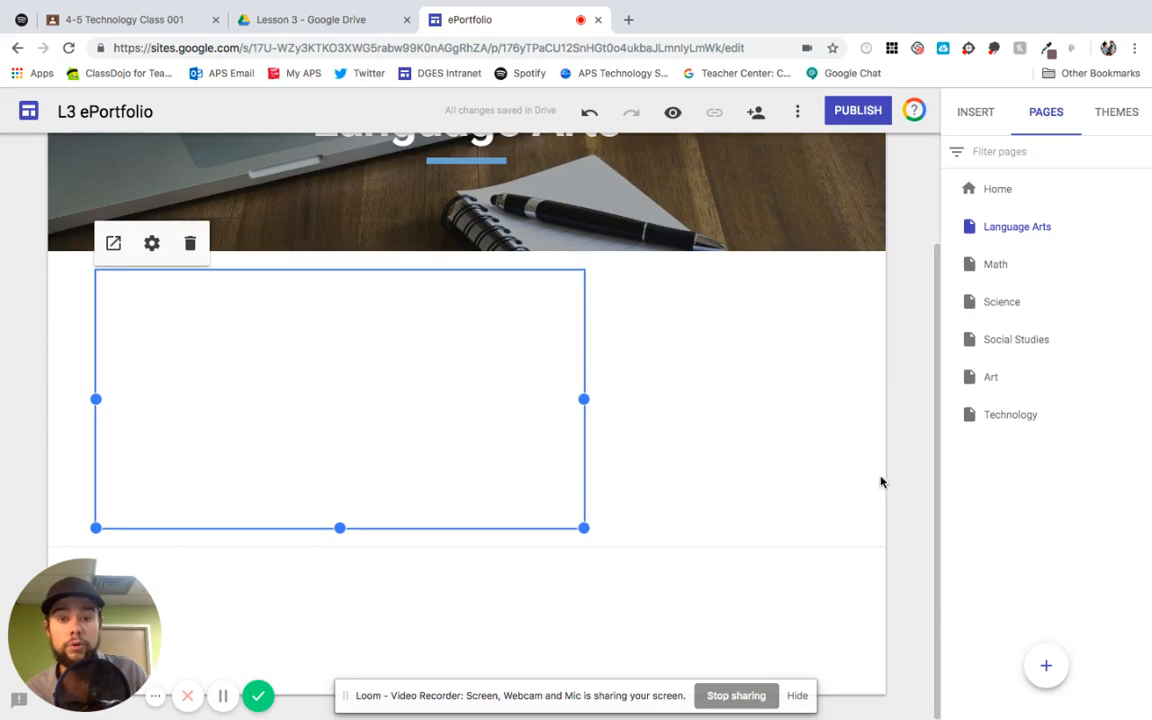
- Widen the embedded Language Arts folder so it spans the full content width of the page
{"action": "left_click_drag", "start_coordinate": [583, 399], "coordinate": [807, 401]}
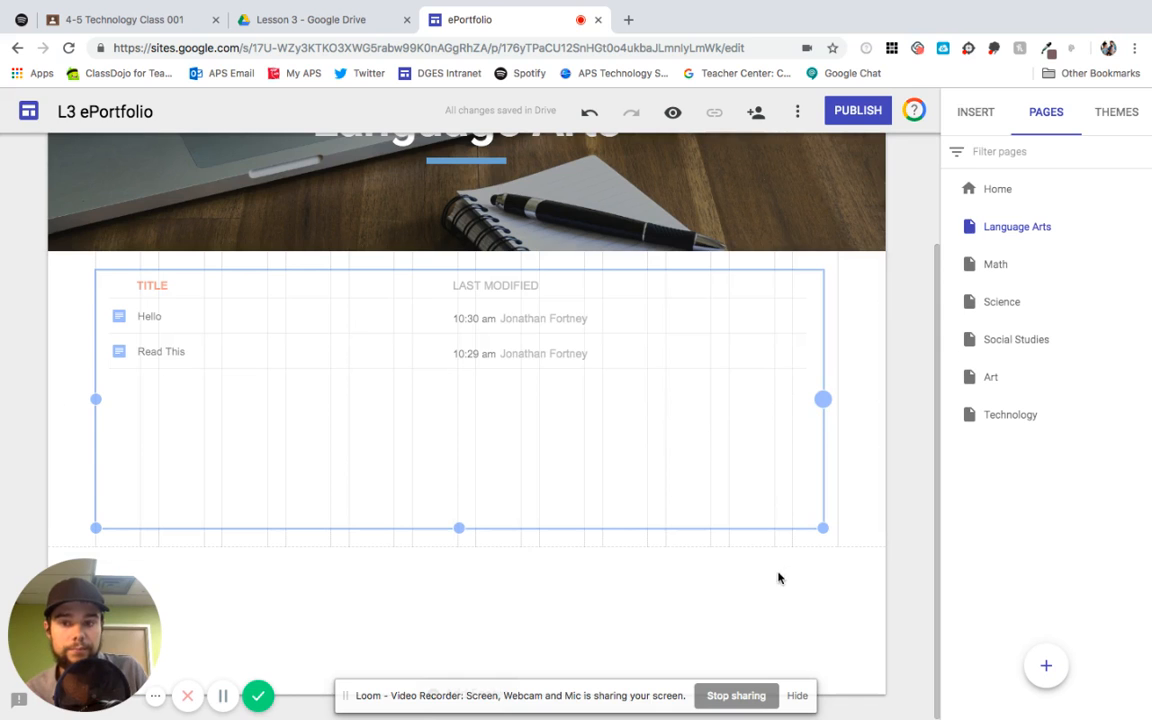
{"action": "left_click_drag", "start_coordinate": [823, 402], "coordinate": [843, 402]}
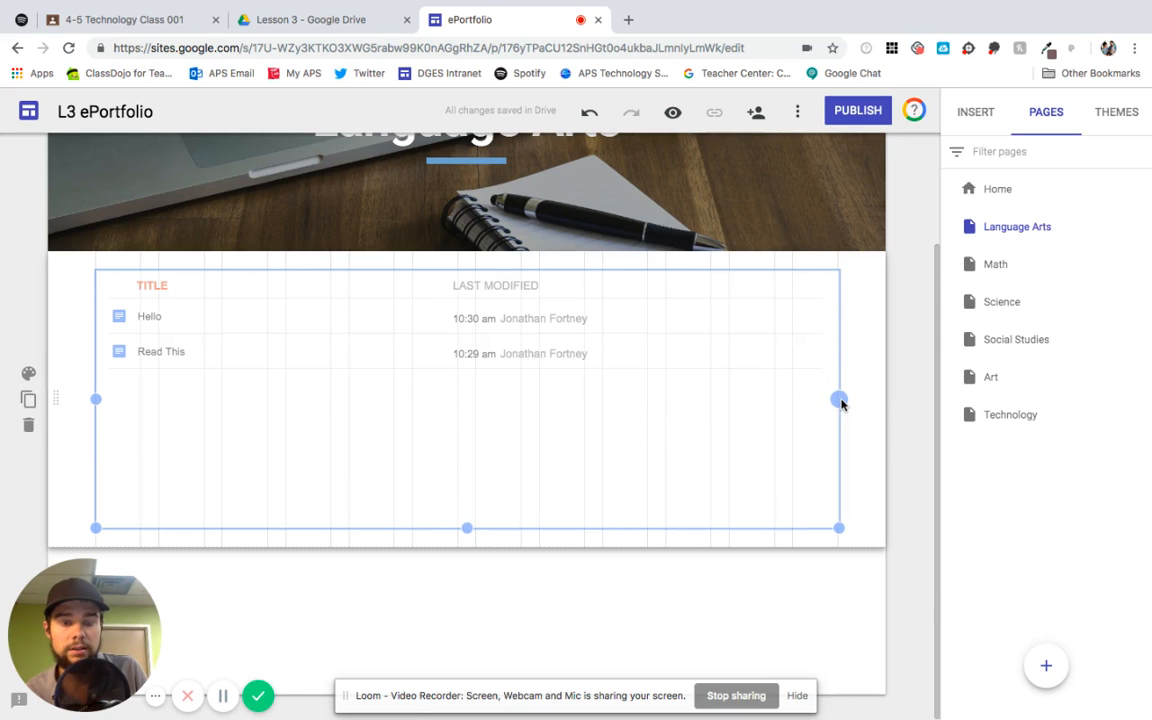
{"action": "left_click", "coordinate": [798, 600]}
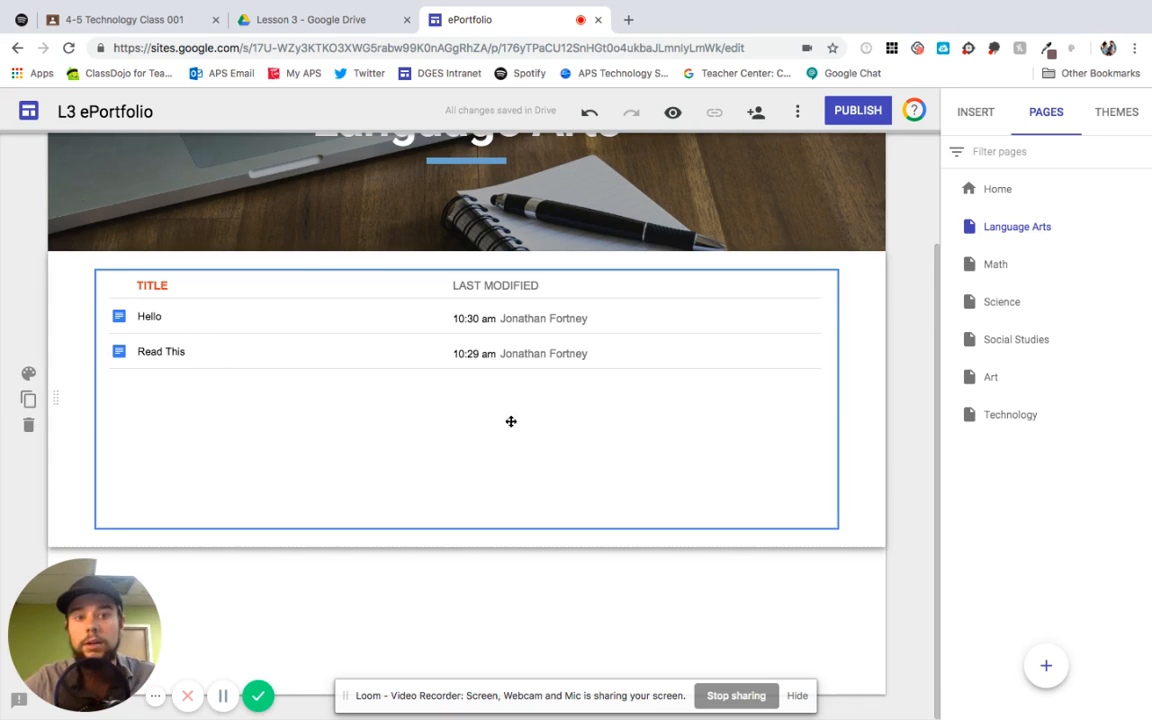
- Preview the Language Arts page, check that the Hello document opens from the embedded folder, and return to editing
{"action": "left_click", "coordinate": [673, 116]}
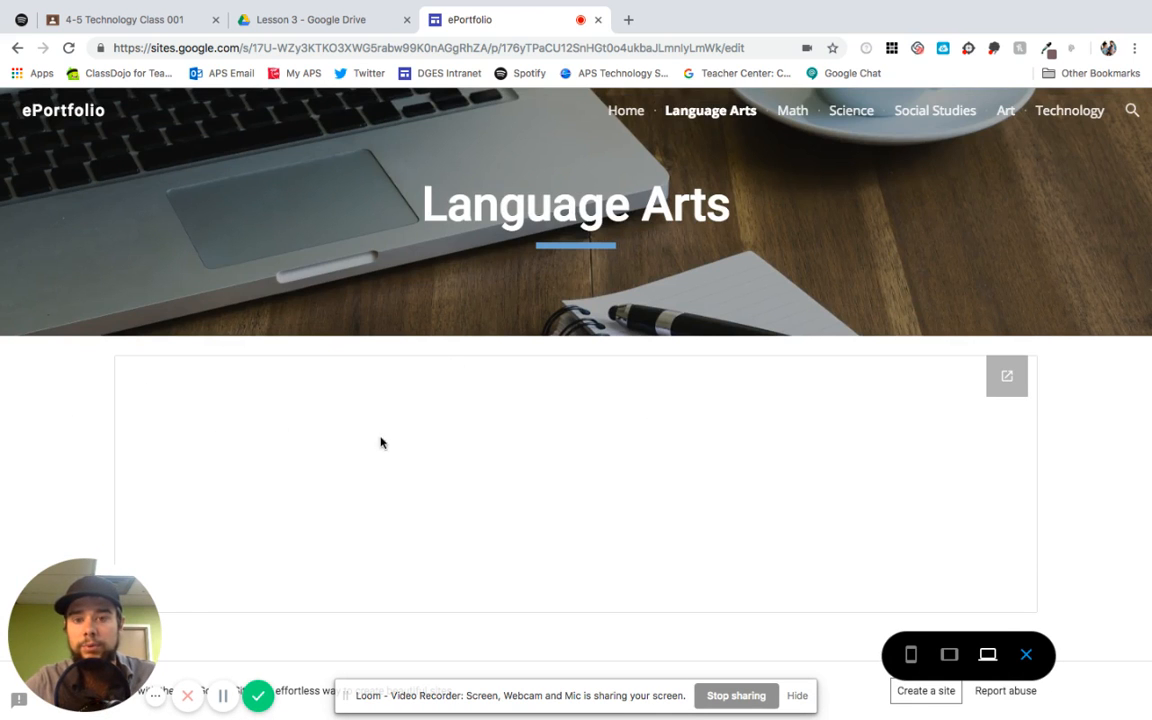
{"action": "left_click", "coordinate": [168, 400]}
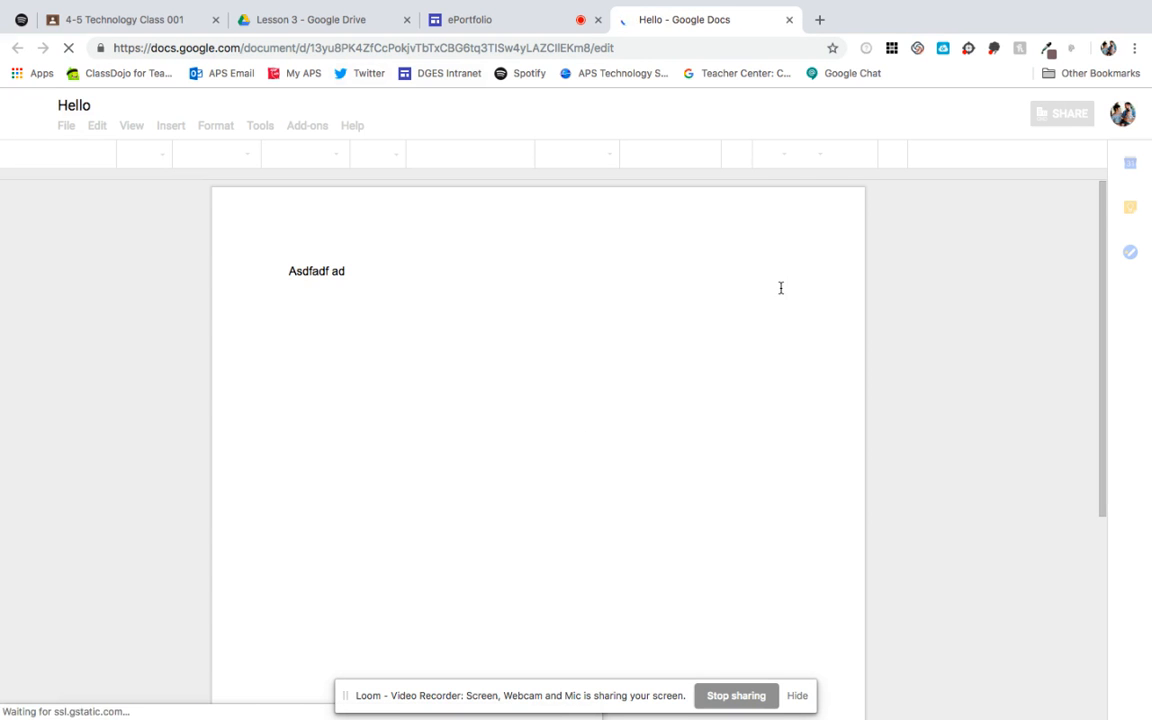
{"action": "left_click", "coordinate": [789, 22]}
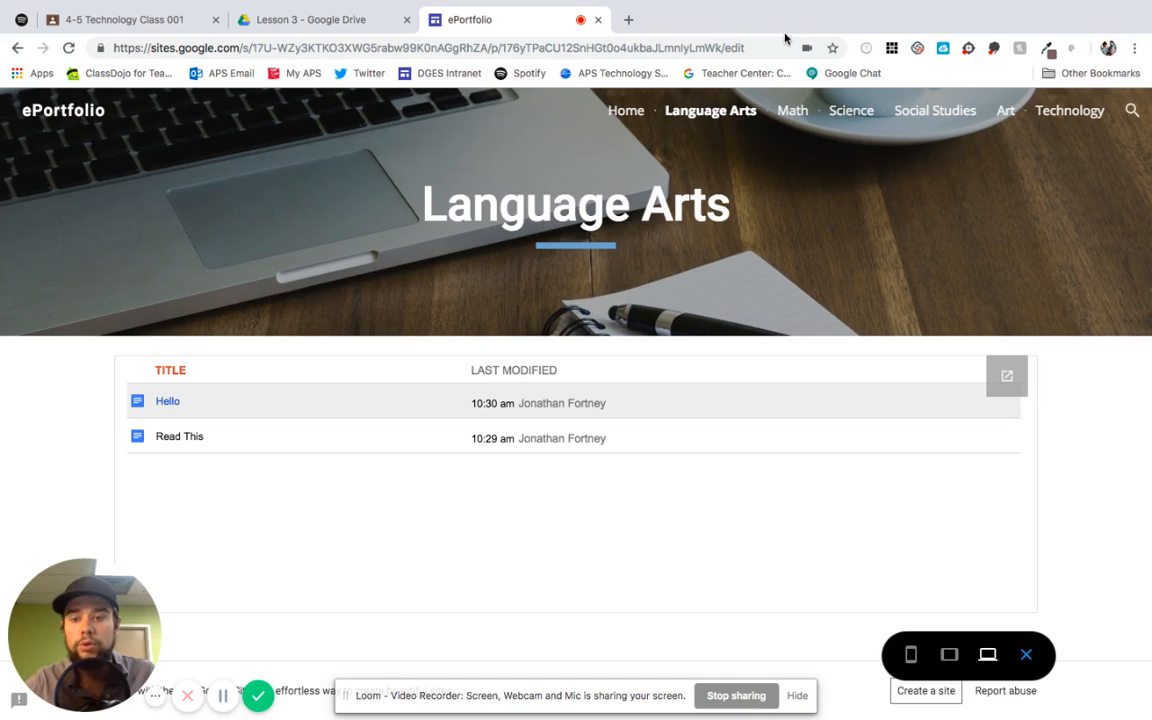
{"action": "left_click", "coordinate": [1022, 653]}
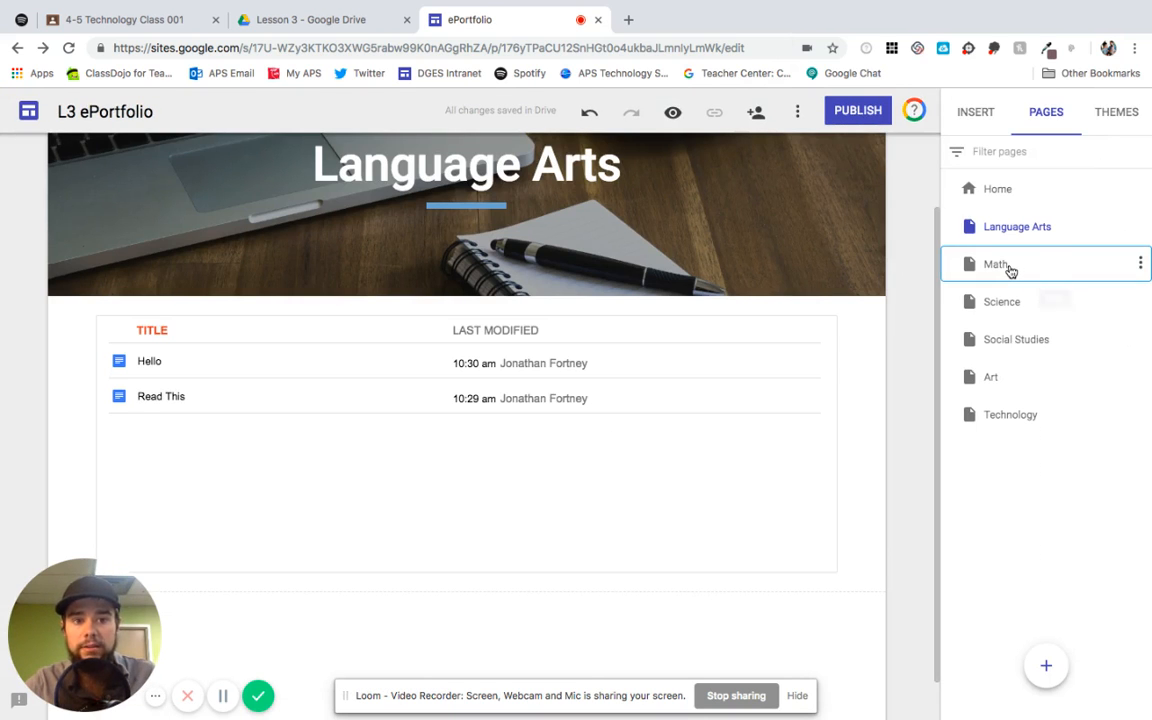
- Insert the Math folder from Student ePortfolios > Lesson 3 in Google Drive on the Math page and widen it to the full content width
{"action": "left_click", "coordinate": [996, 270]}
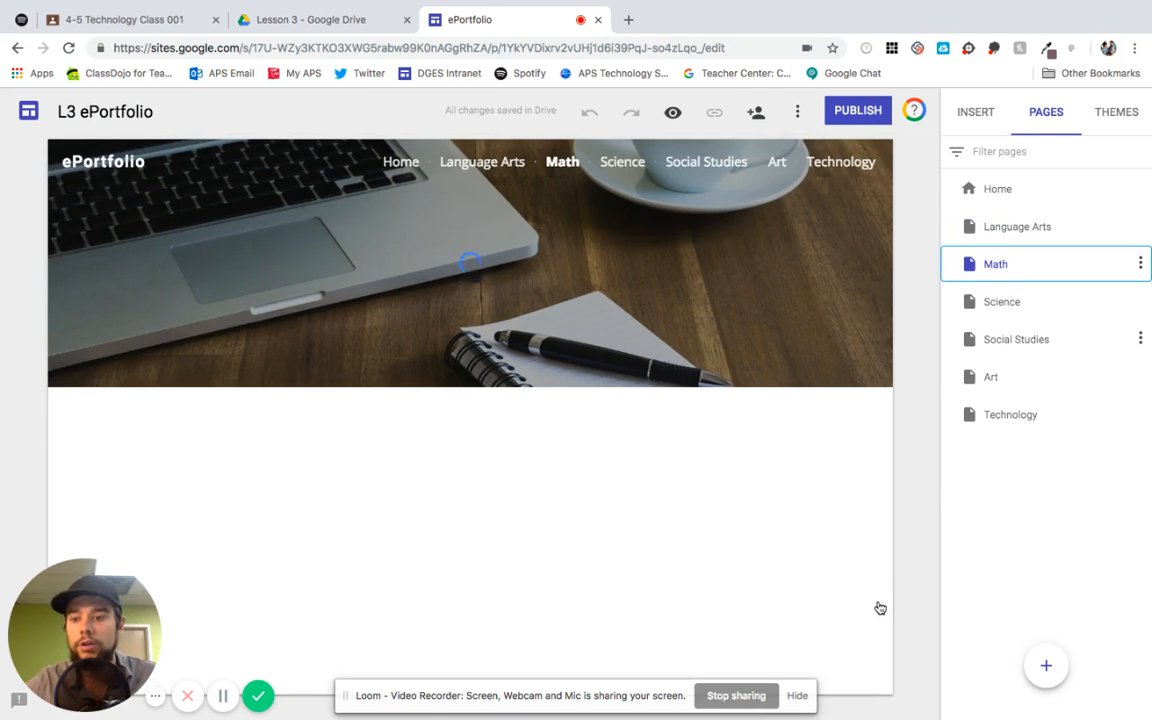
{"action": "double_click", "coordinate": [436, 480]}
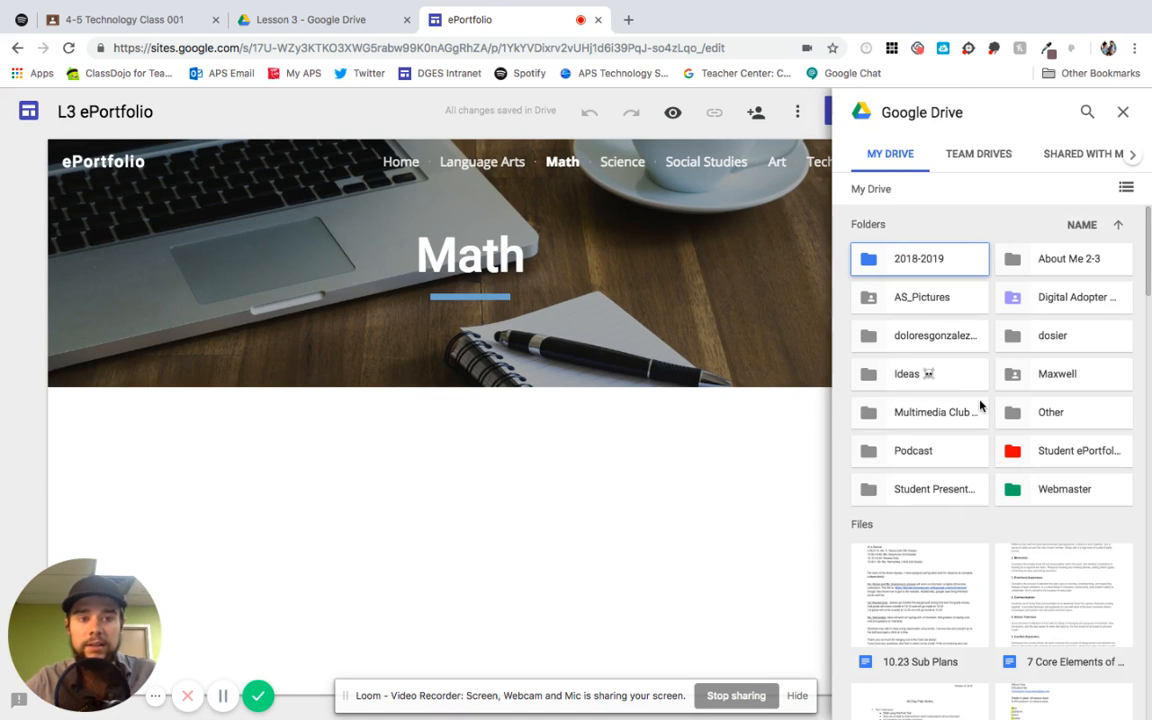
{"action": "left_click", "coordinate": [1062, 452]}
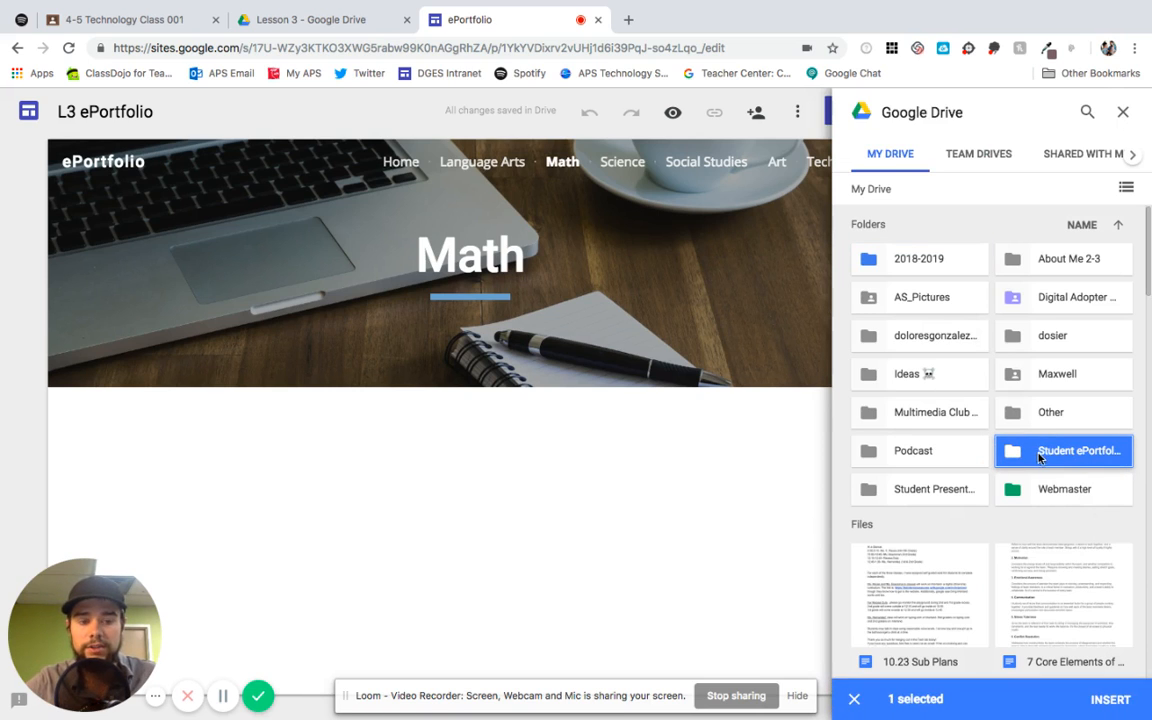
{"action": "left_click", "coordinate": [1008, 514]}
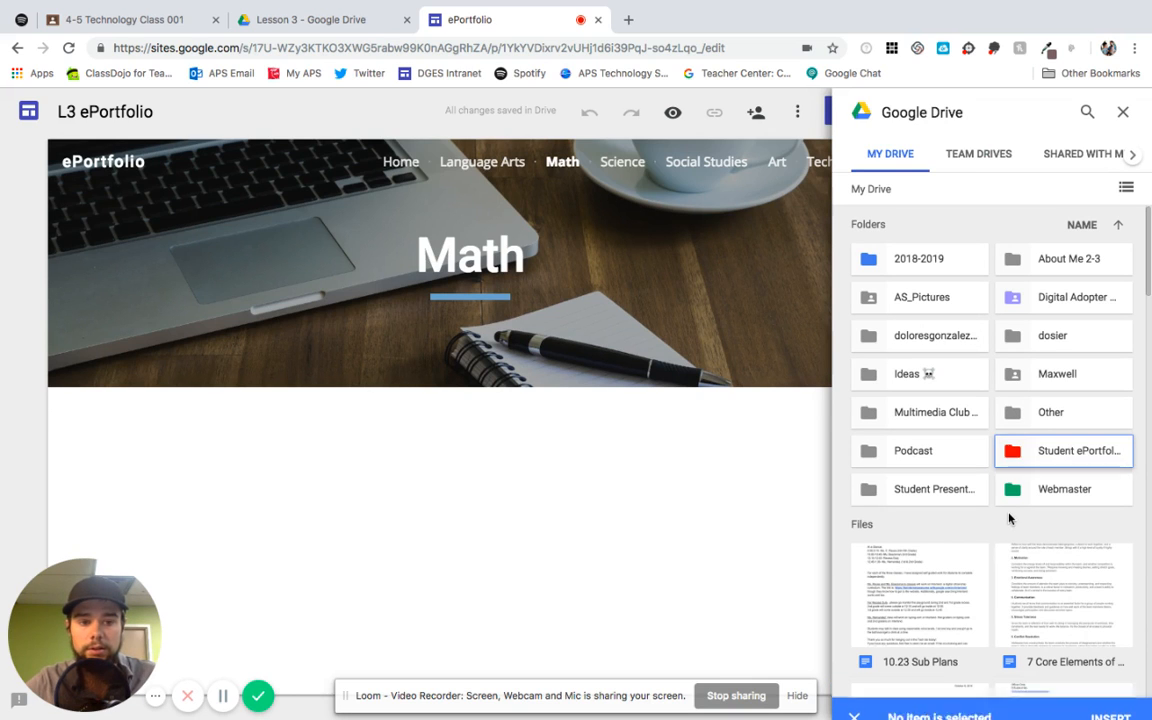
{"action": "left_click", "coordinate": [1038, 455]}
{"action": "double_click", "coordinate": [1038, 455]}
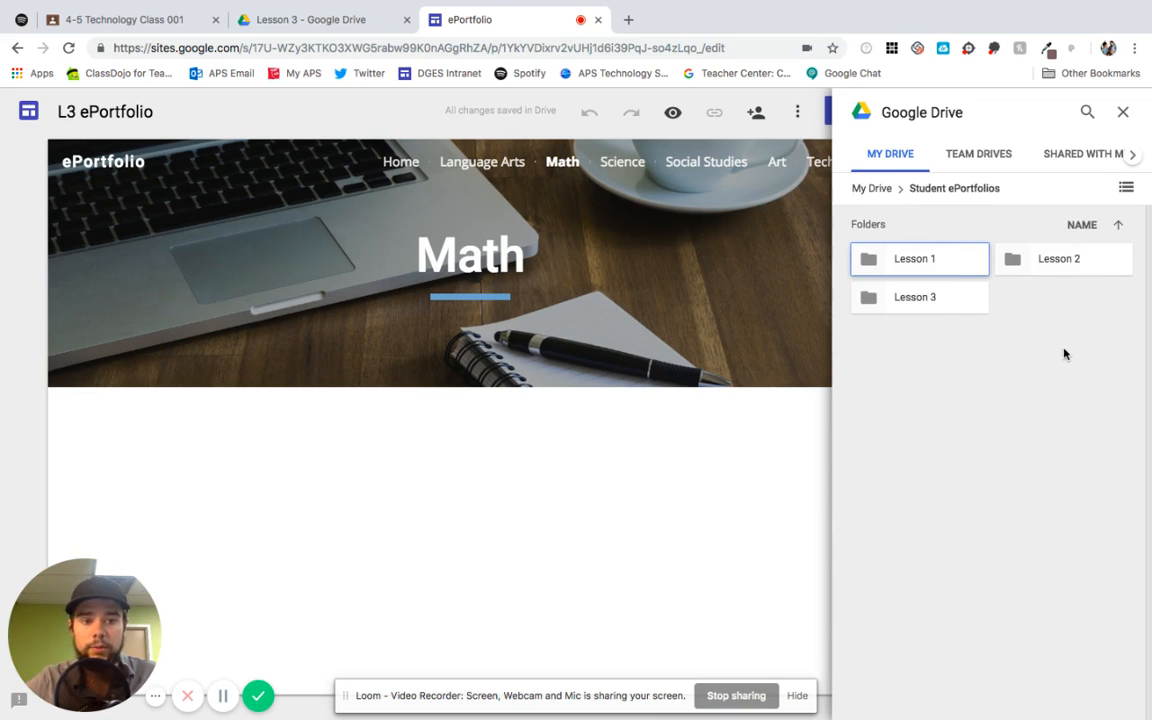
{"action": "double_click", "coordinate": [965, 306]}
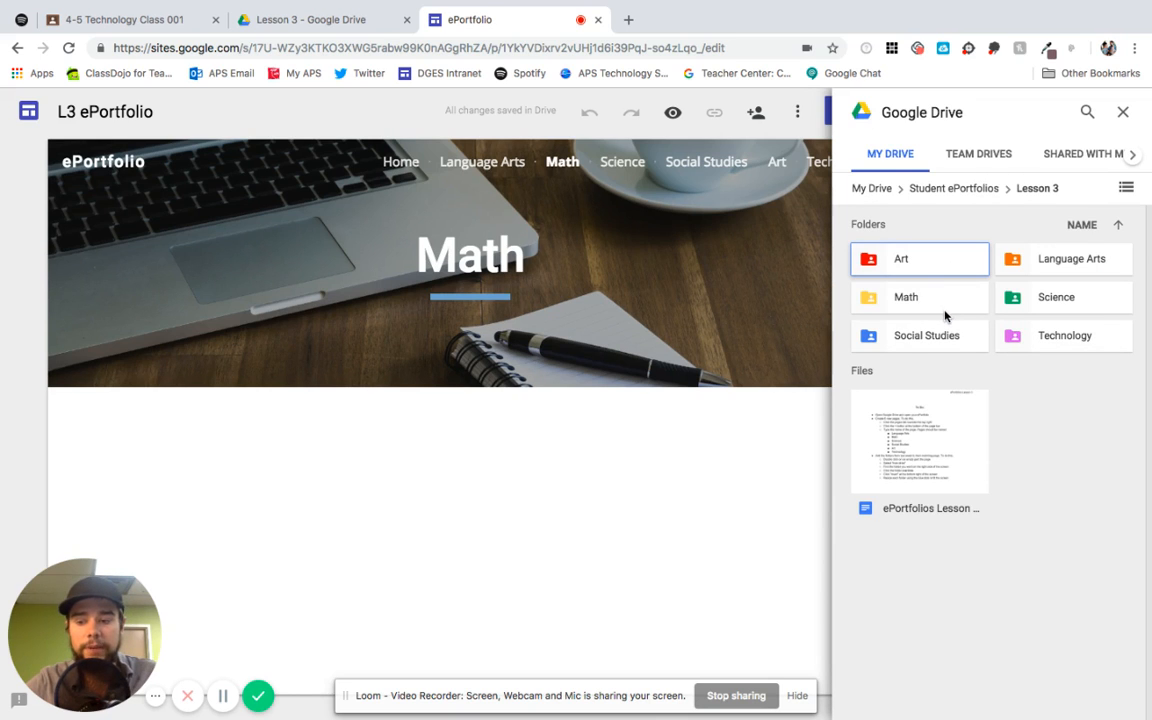
{"action": "mouse_move", "coordinate": [990, 5]}
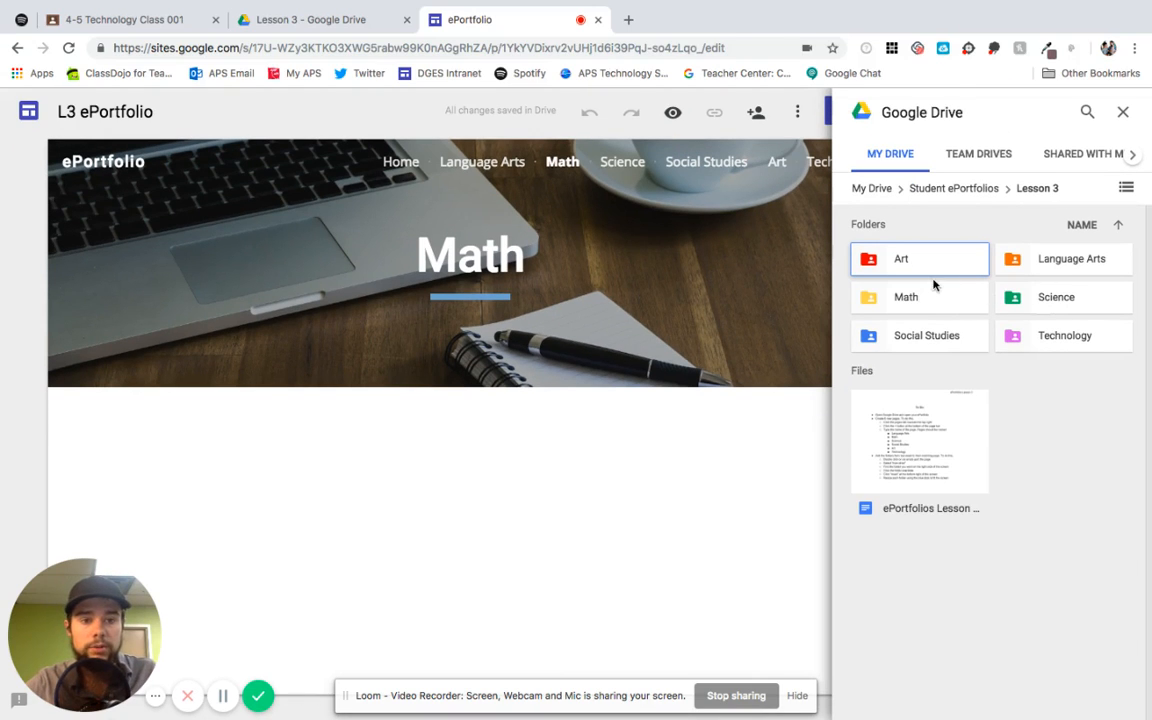
{"action": "left_click", "coordinate": [921, 304]}
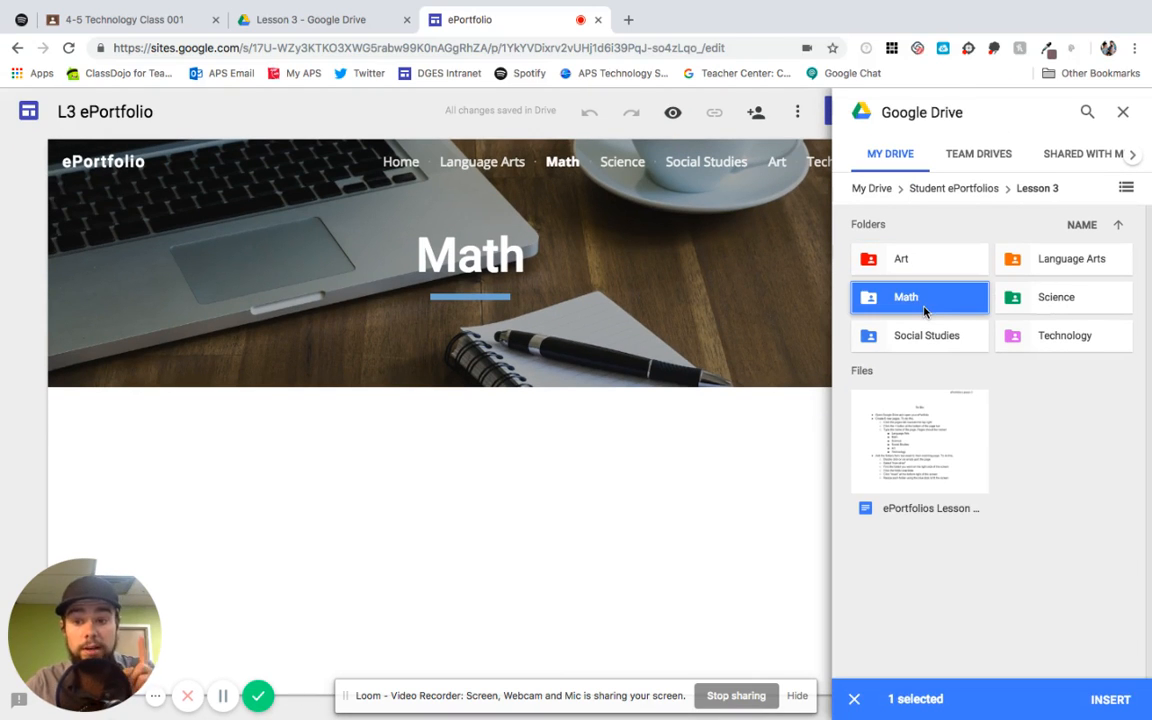
{"action": "left_click", "coordinate": [1108, 700]}
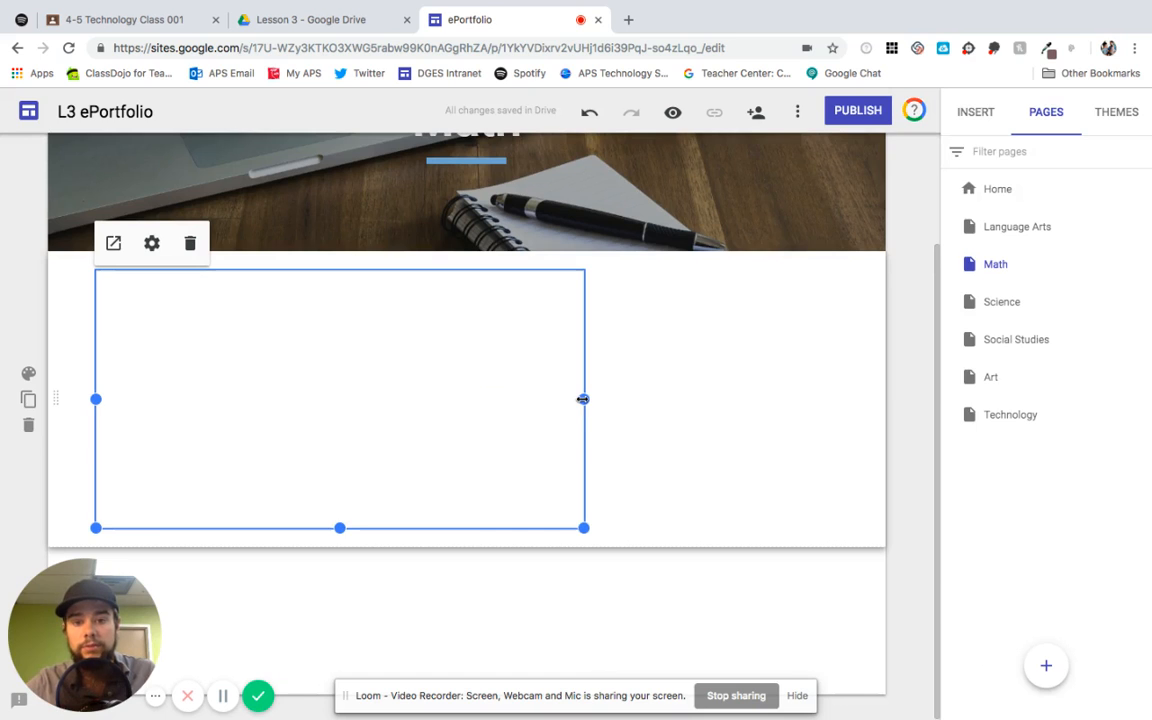
{"action": "left_click_drag", "start_coordinate": [587, 399], "coordinate": [841, 414]}
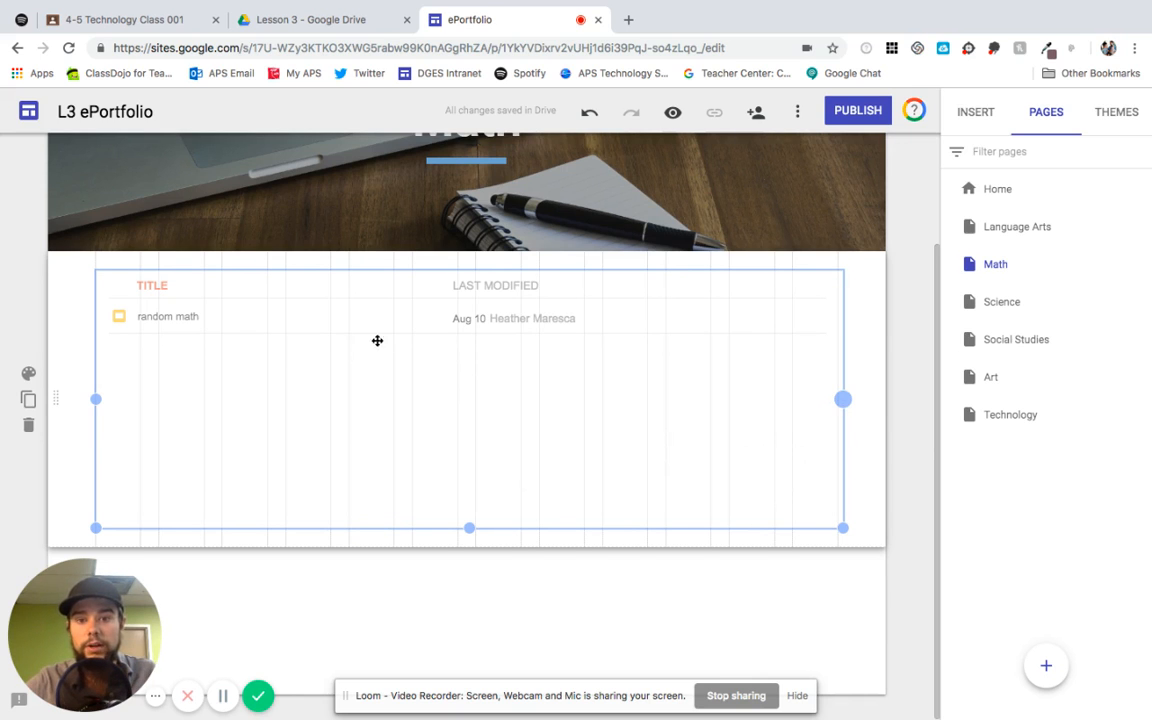
{"action": "left_click", "coordinate": [522, 570]}
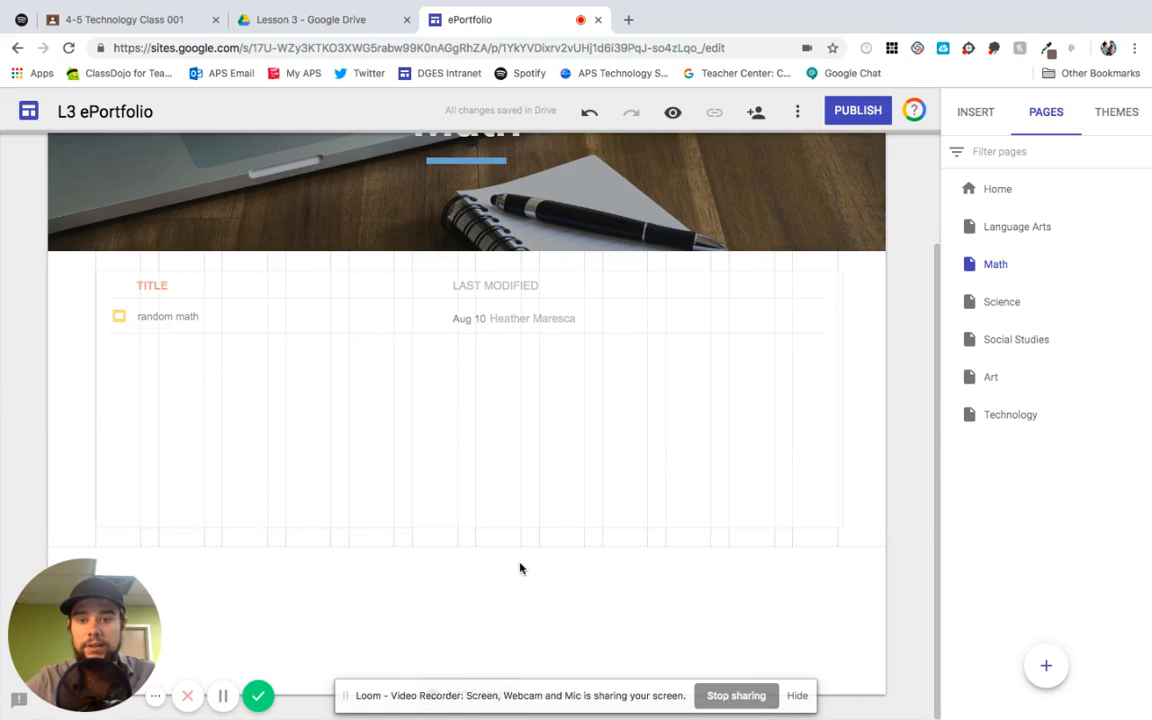
- Insert the Science folder from Student ePortfolios > Lesson 3 in Google Drive into the body of the Science page
{"action": "left_click", "coordinate": [998, 311]}
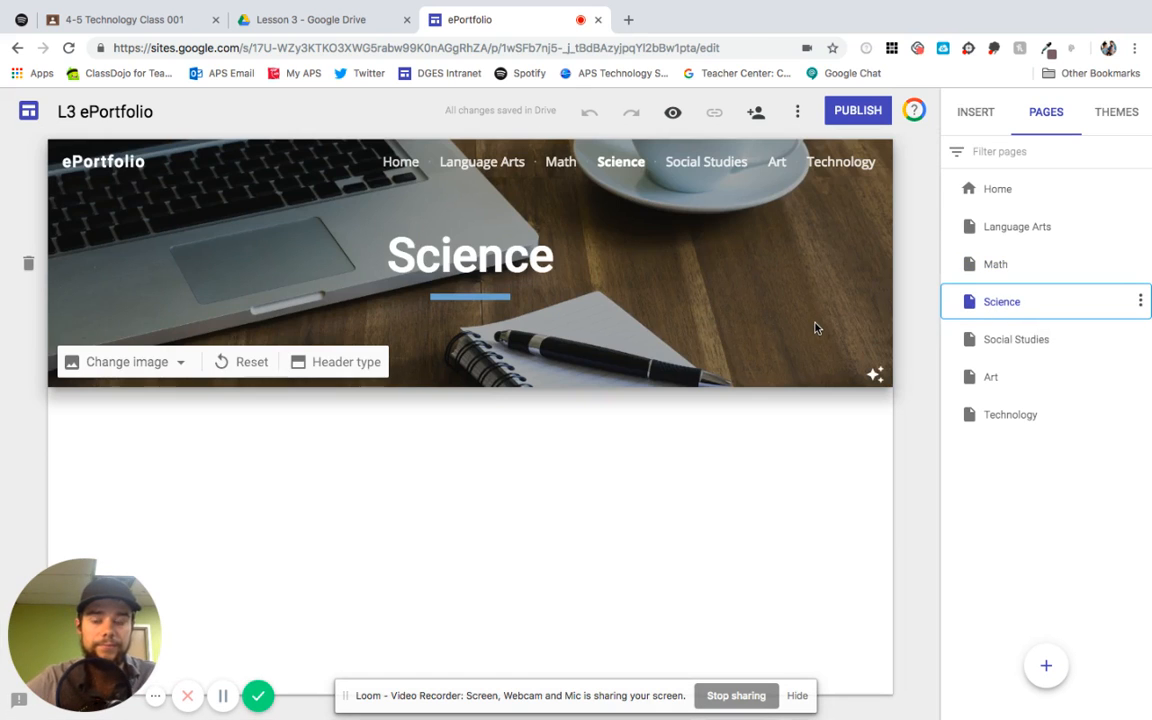
{"action": "left_click", "coordinate": [428, 480]}
{"action": "double_click", "coordinate": [427, 480]}
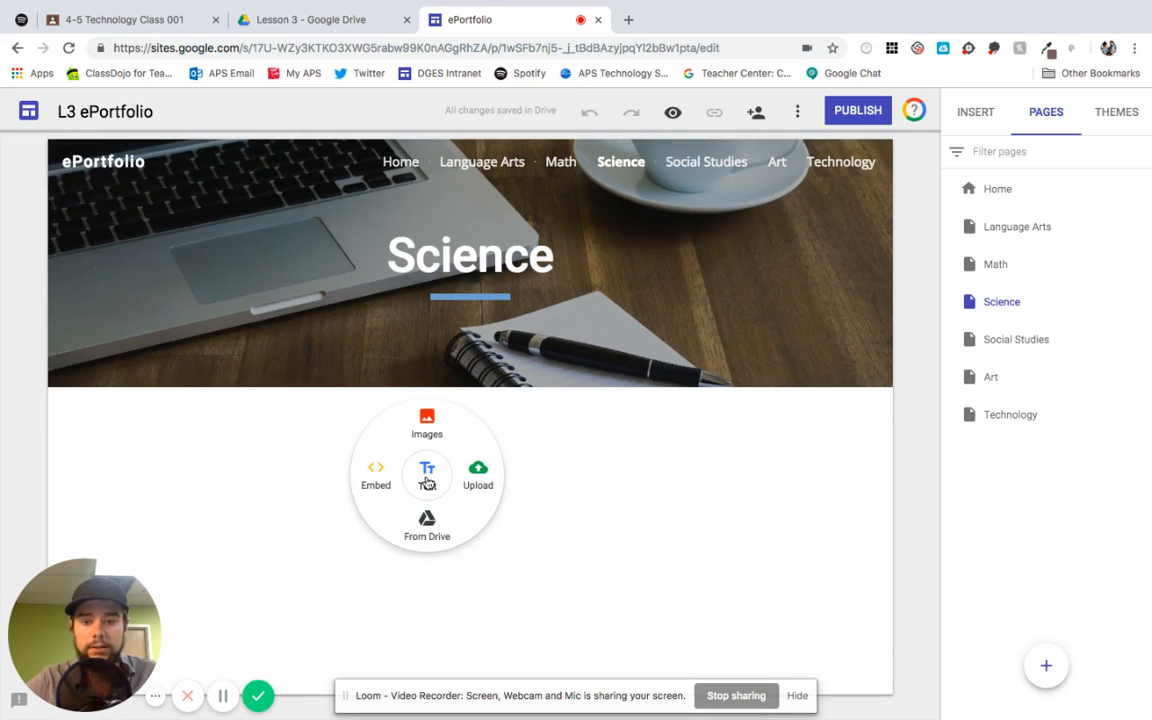
{"action": "left_click", "coordinate": [431, 542]}
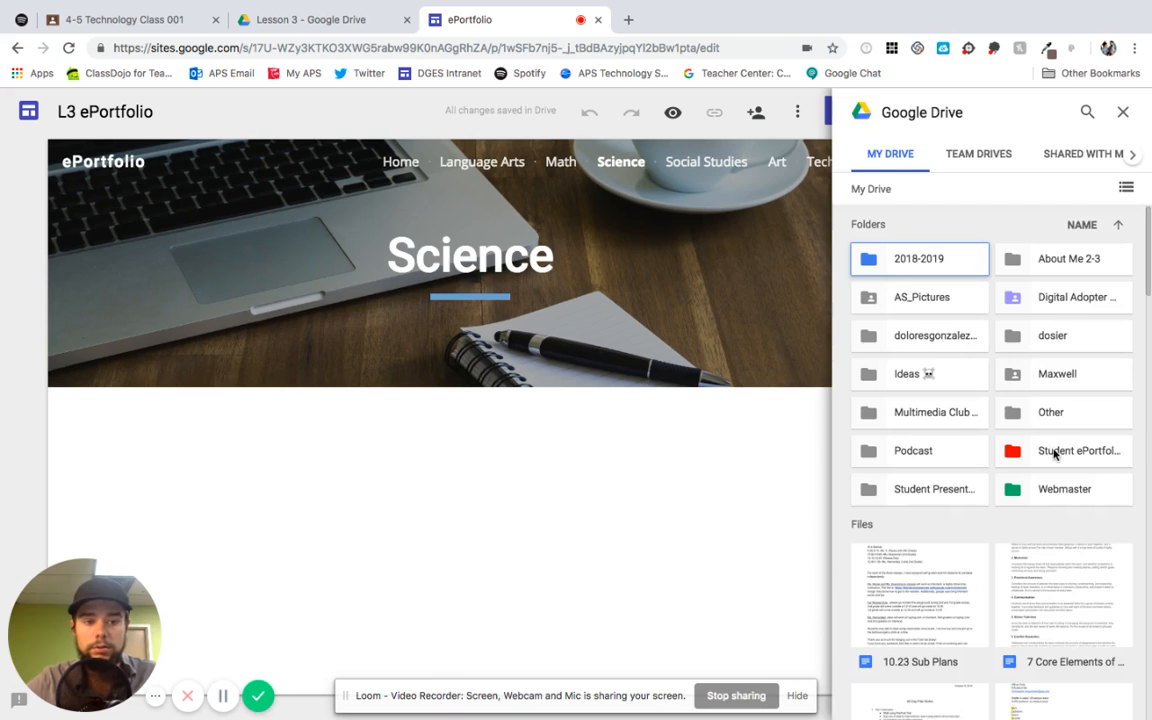
{"action": "left_click", "coordinate": [1055, 453]}
{"action": "double_click", "coordinate": [1055, 453]}
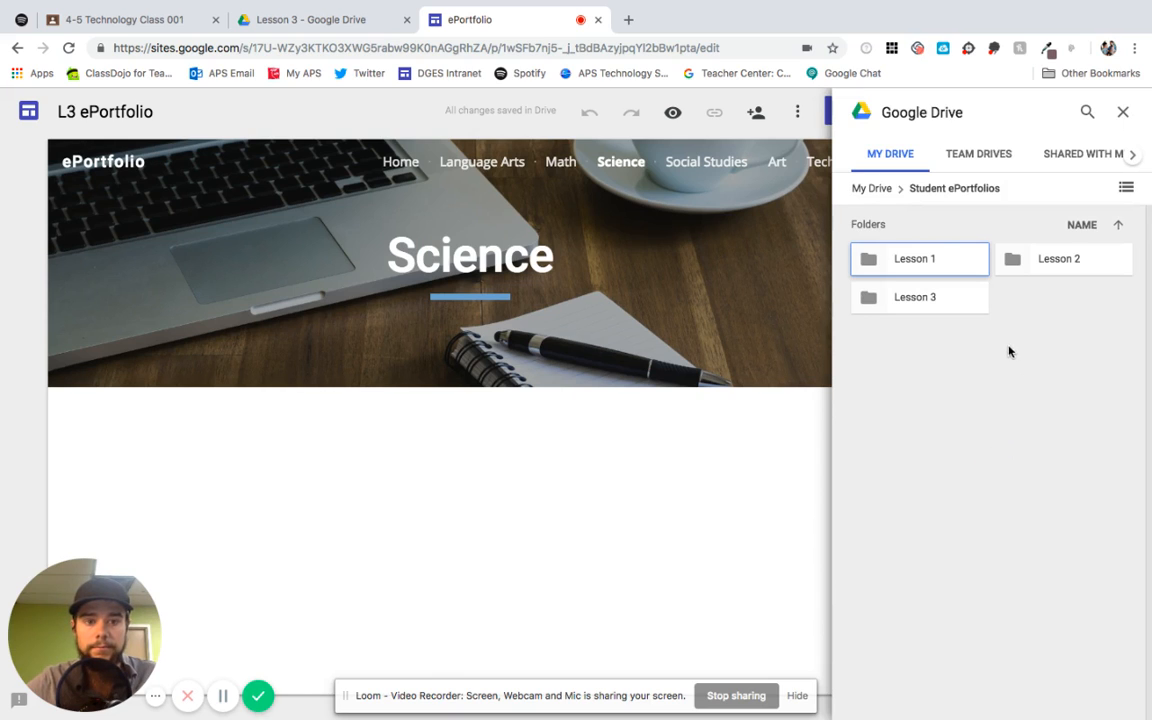
{"action": "left_click", "coordinate": [932, 296]}
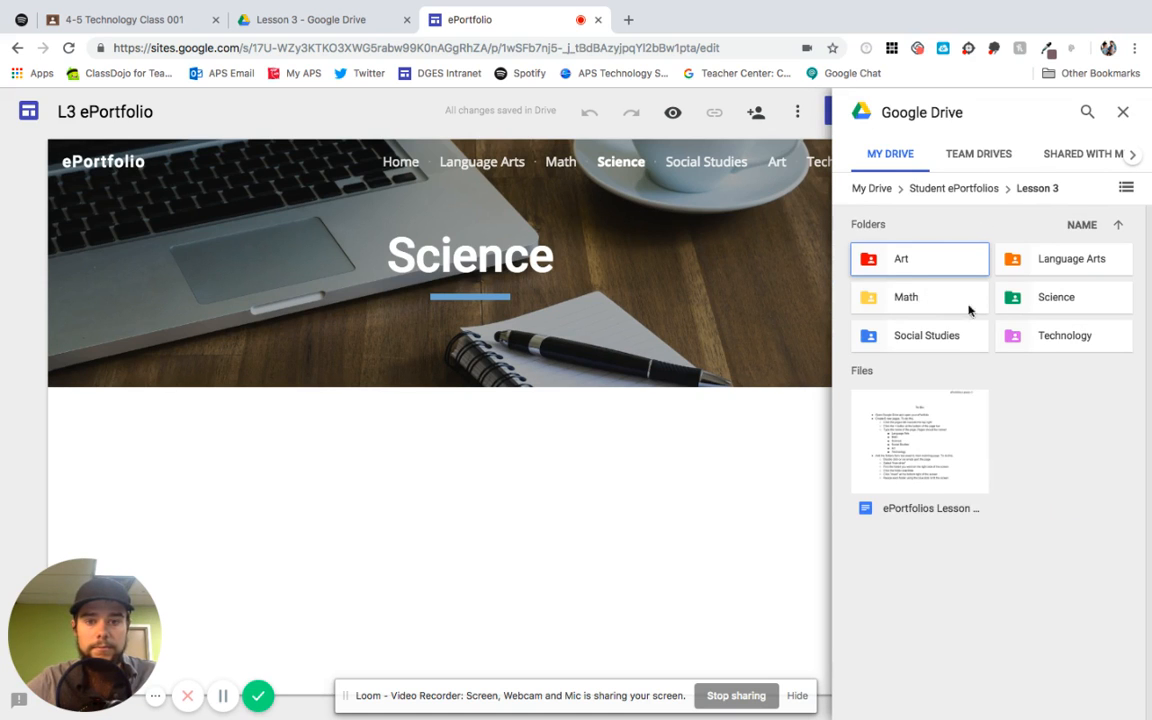
{"action": "double_click", "coordinate": [1040, 298]}
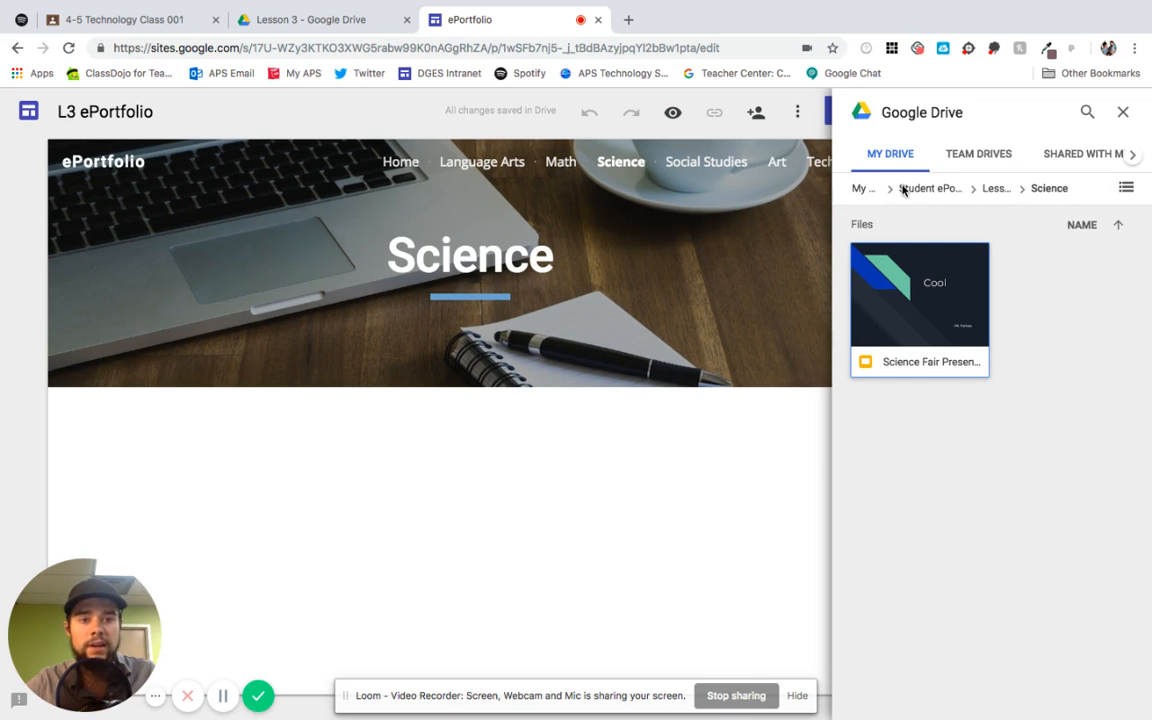
{"action": "left_click", "coordinate": [997, 190]}
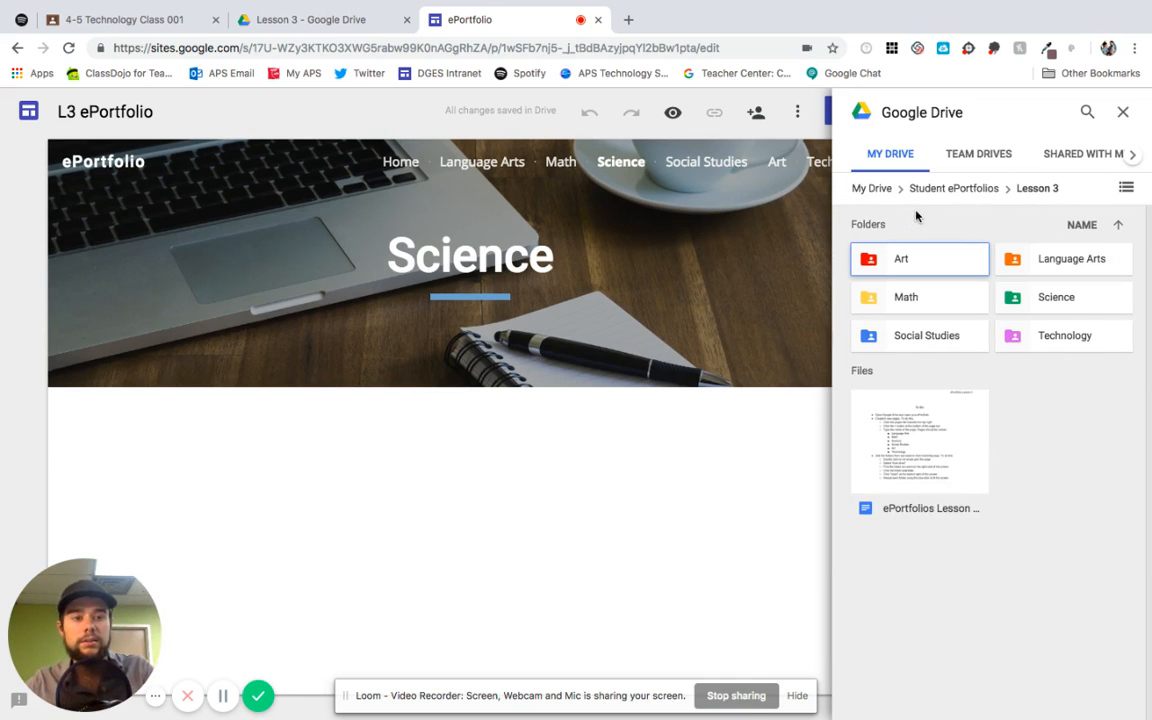
{"action": "left_click", "coordinate": [1060, 300]}
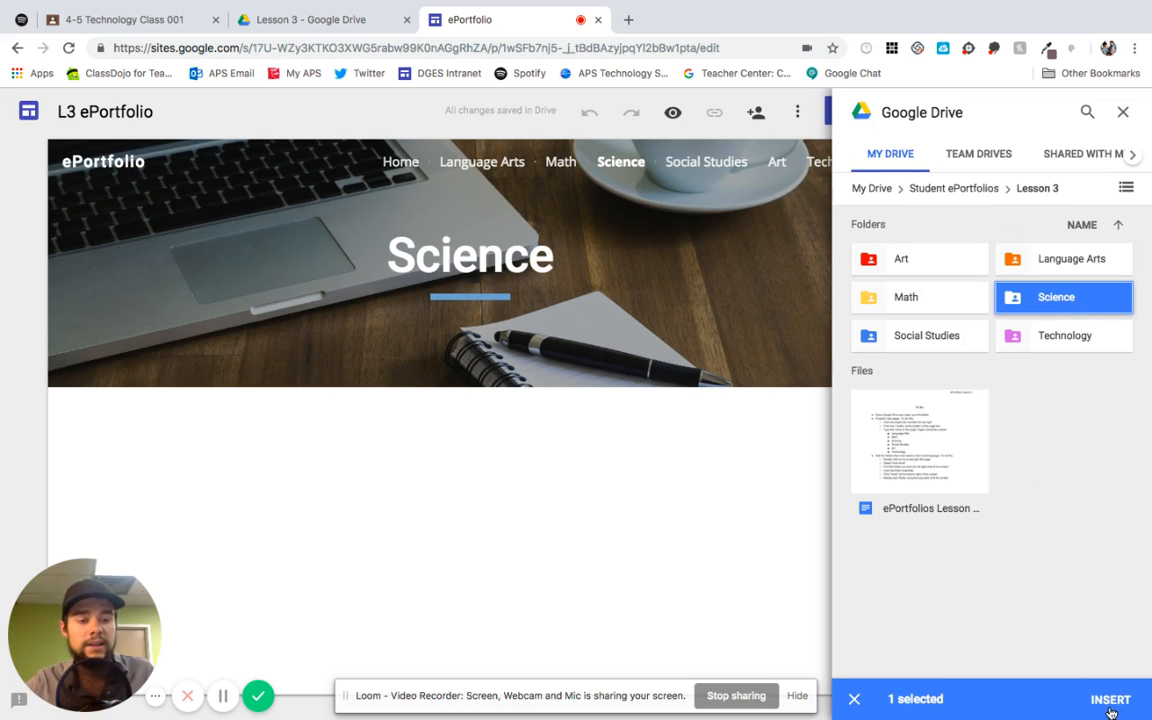
{"action": "left_click", "coordinate": [1110, 700]}
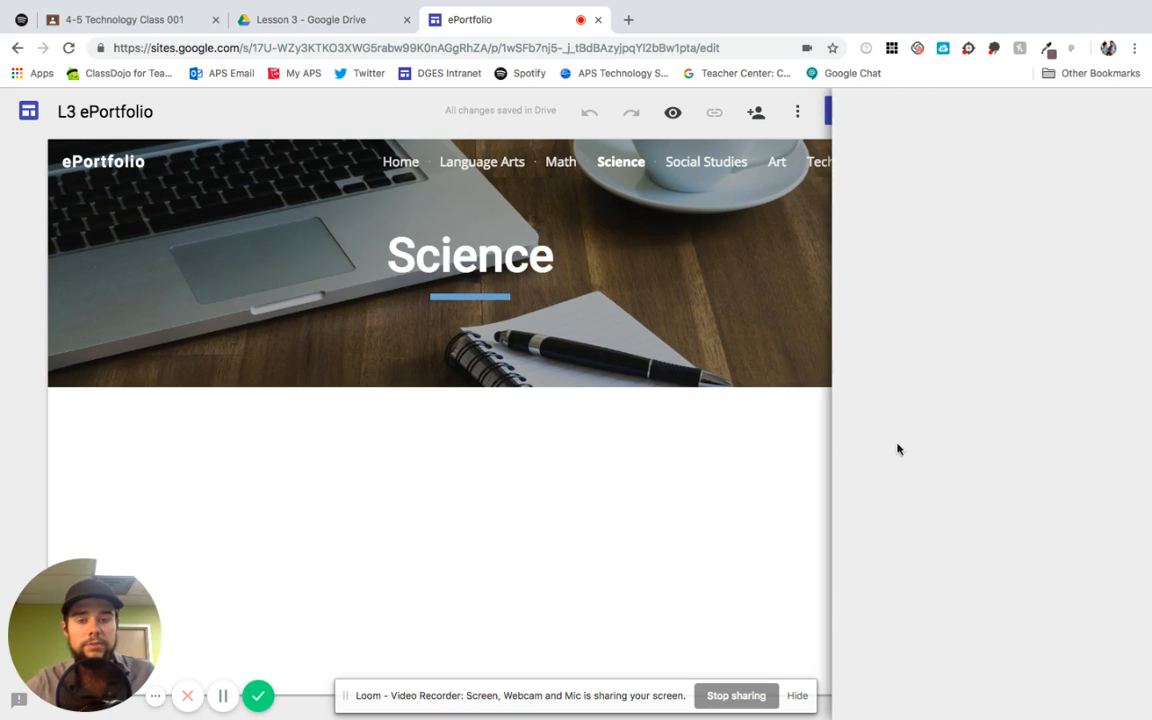
- Widen the embedded Science folder so it spans the full content width of the page
{"action": "scroll", "coordinate": [616, 462], "scroll_direction": "down", "scroll_amount": 3}
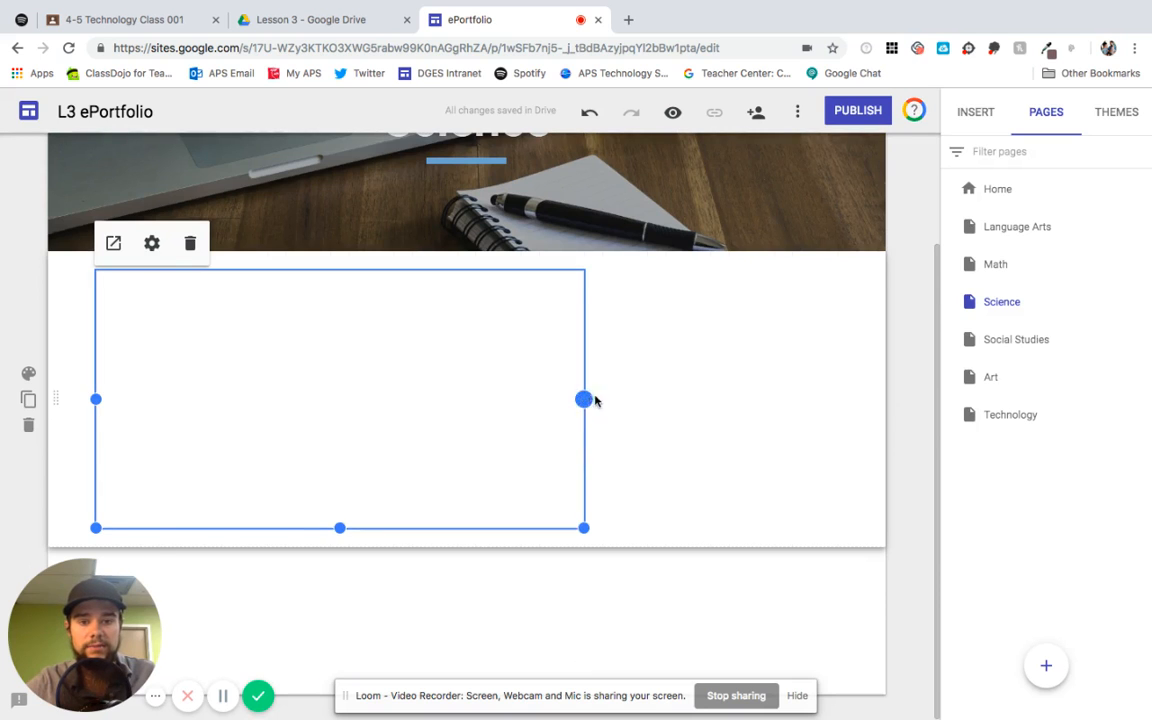
{"action": "left_click_drag", "start_coordinate": [586, 399], "coordinate": [837, 398]}
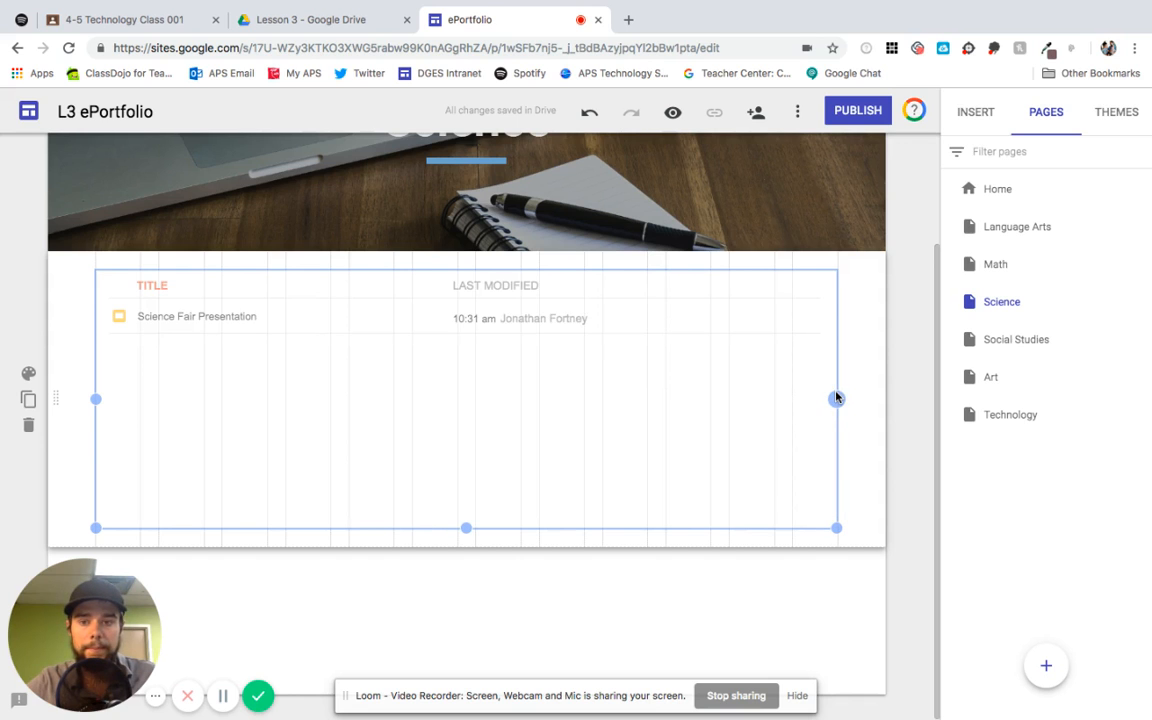
{"action": "left_click", "coordinate": [676, 553]}
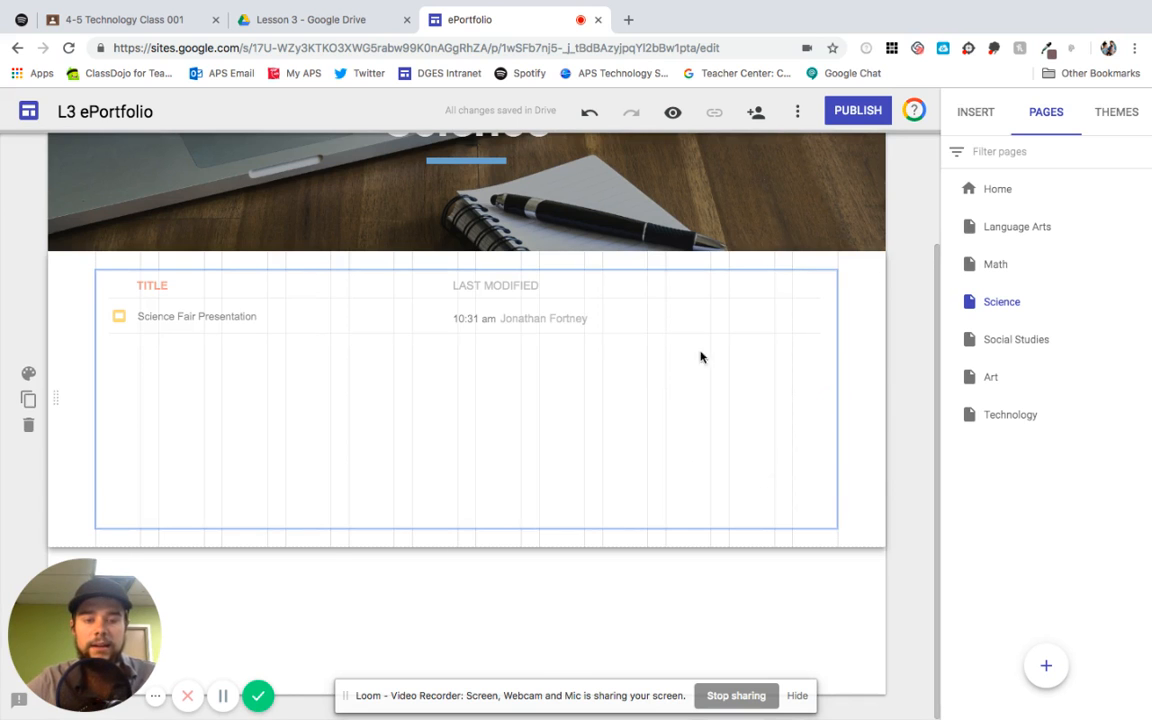
{"action": "scroll", "coordinate": [833, 306], "scroll_direction": "up", "scroll_amount": 3}
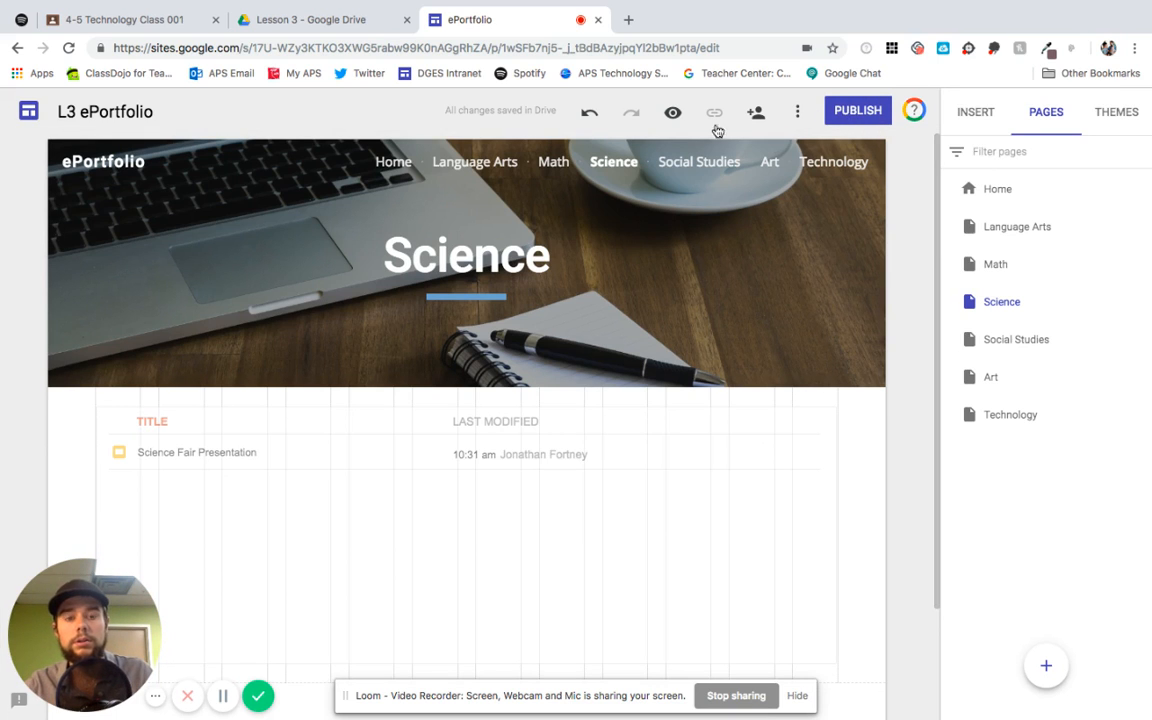
- Publish the site with the web address ending coffee3, keeping the default viewing permission
{"action": "left_click", "coordinate": [855, 111]}
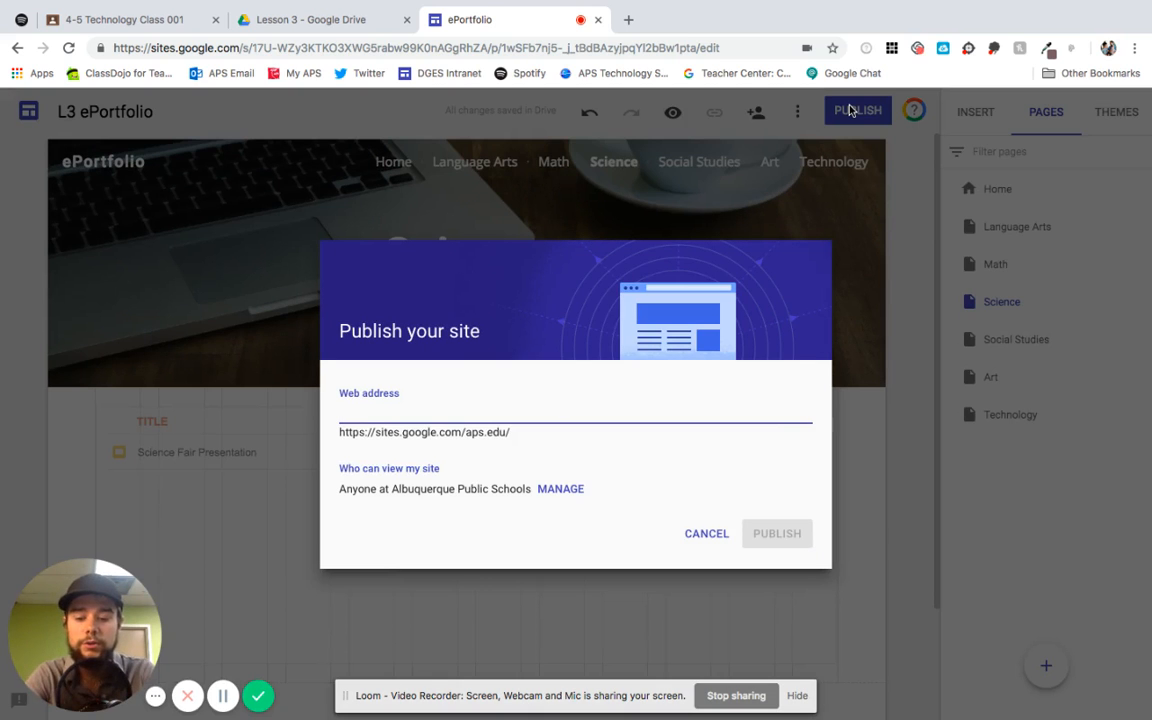
{"action": "type", "text": "coffee."}
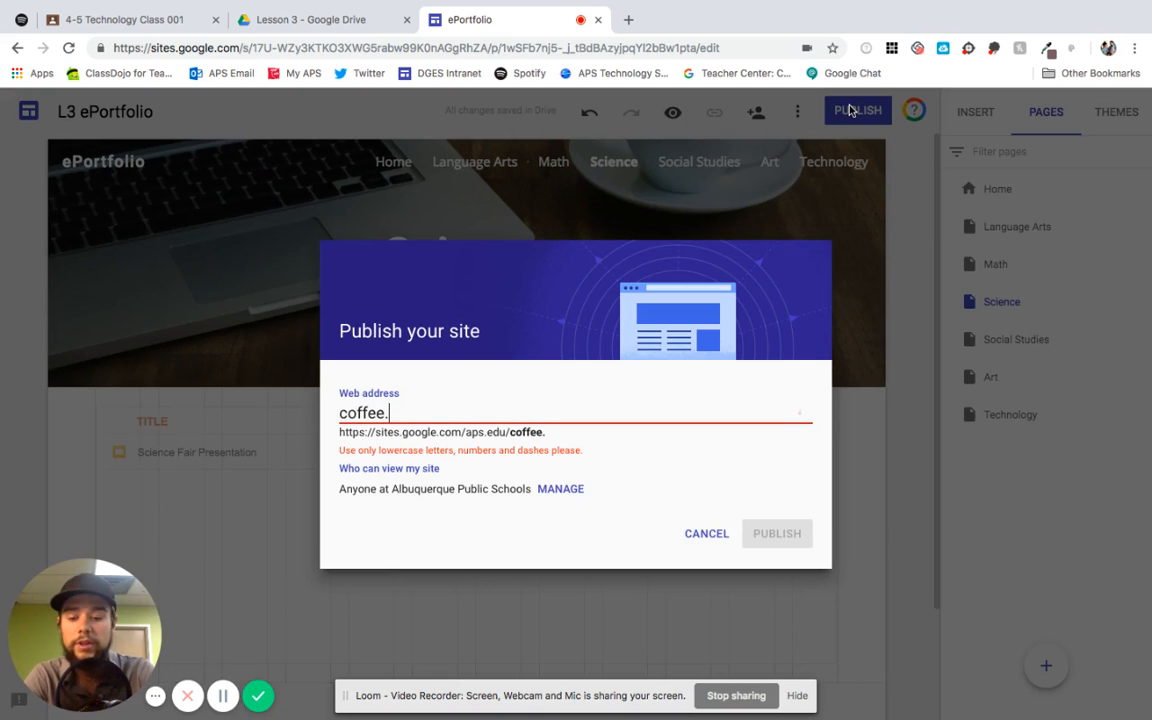
{"action": "type", "text": "3"}
{"action": "key", "text": "BackSpace"}
{"action": "key", "text": "BackSpace"}
{"action": "type", "text": "3"}
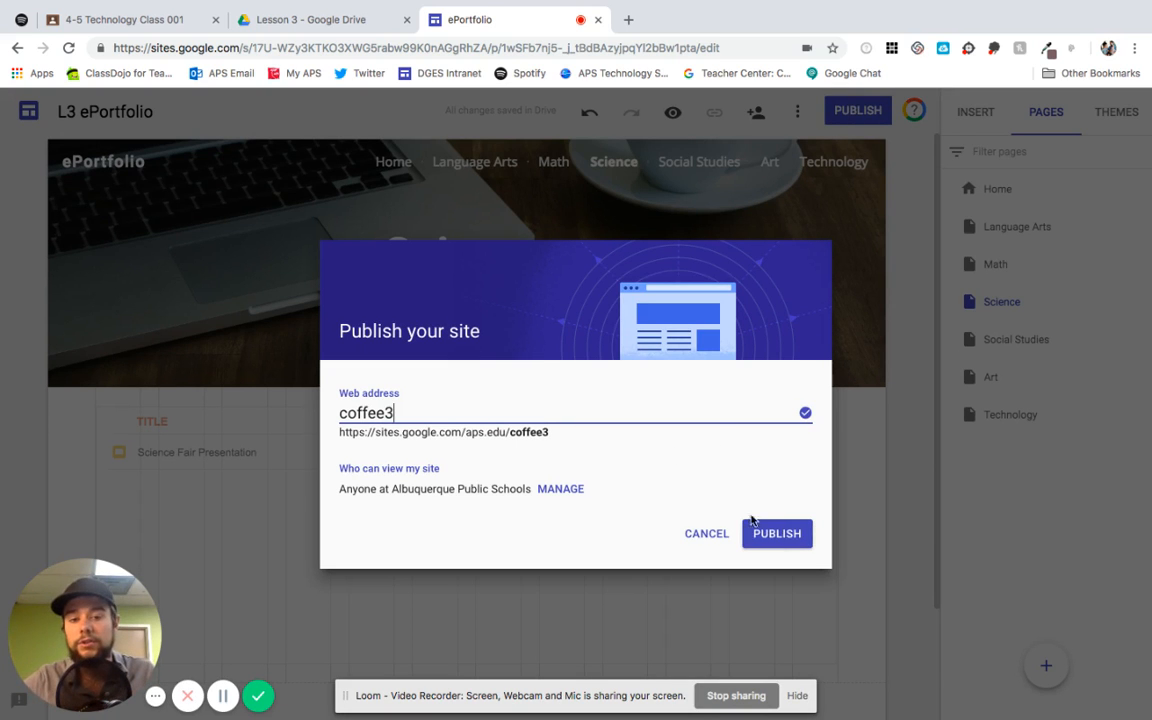
{"action": "left_click", "coordinate": [779, 535]}
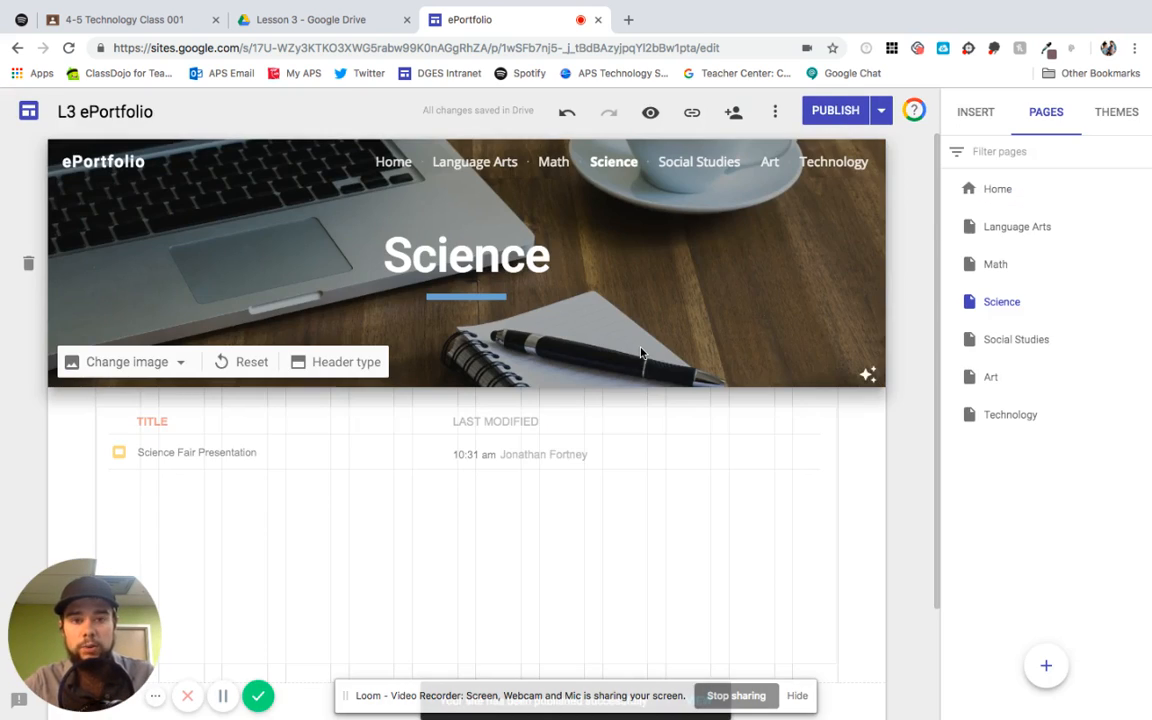
{"action": "left_click", "coordinate": [838, 112]}
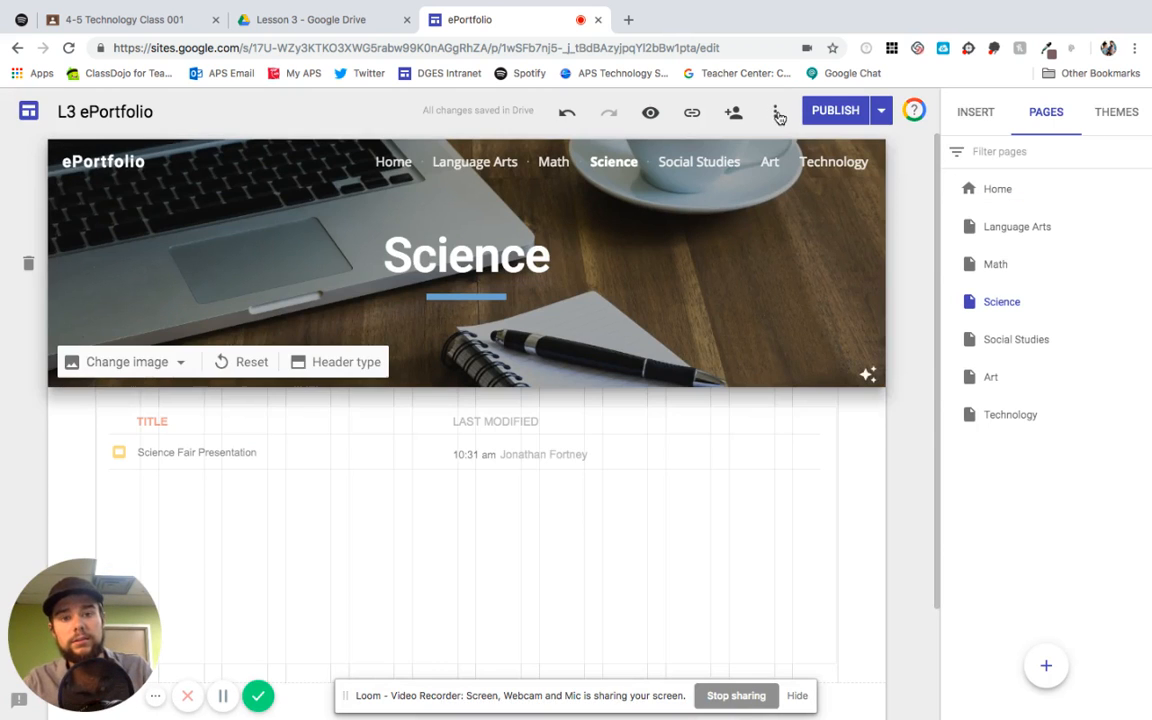
- Copy the published site link and switch to the 4-5 Technology Class 001 stream in Google Classroom
{"action": "left_click", "coordinate": [693, 114]}
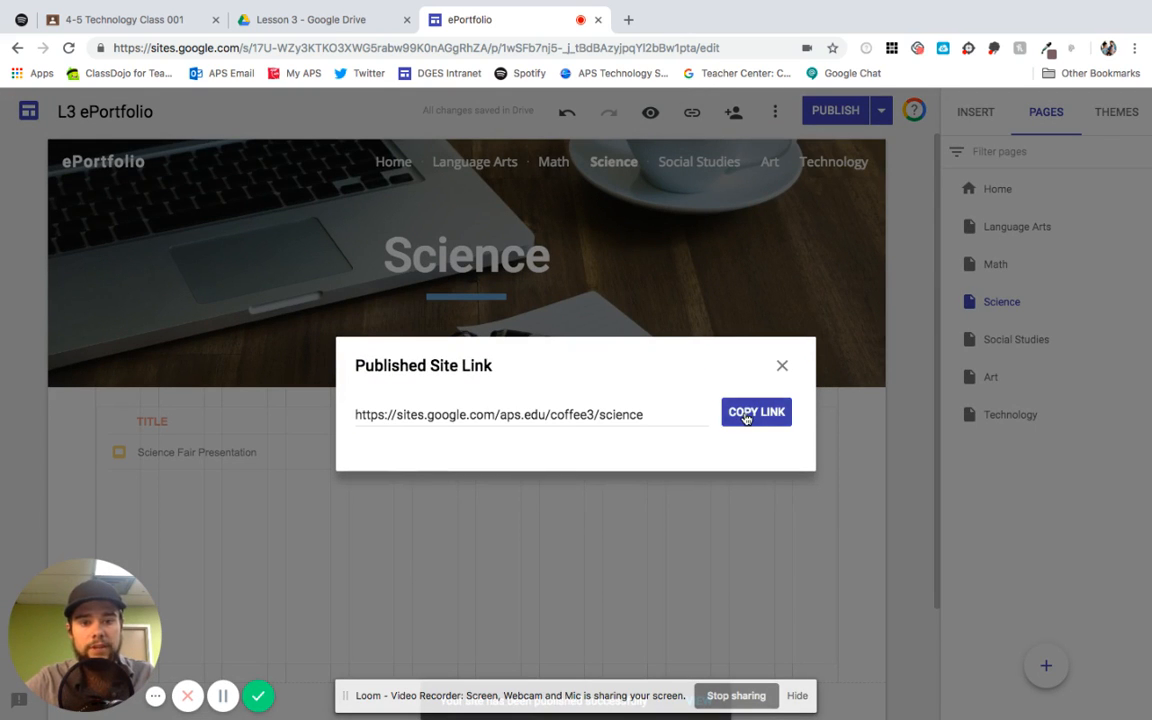
{"action": "left_click", "coordinate": [745, 418]}
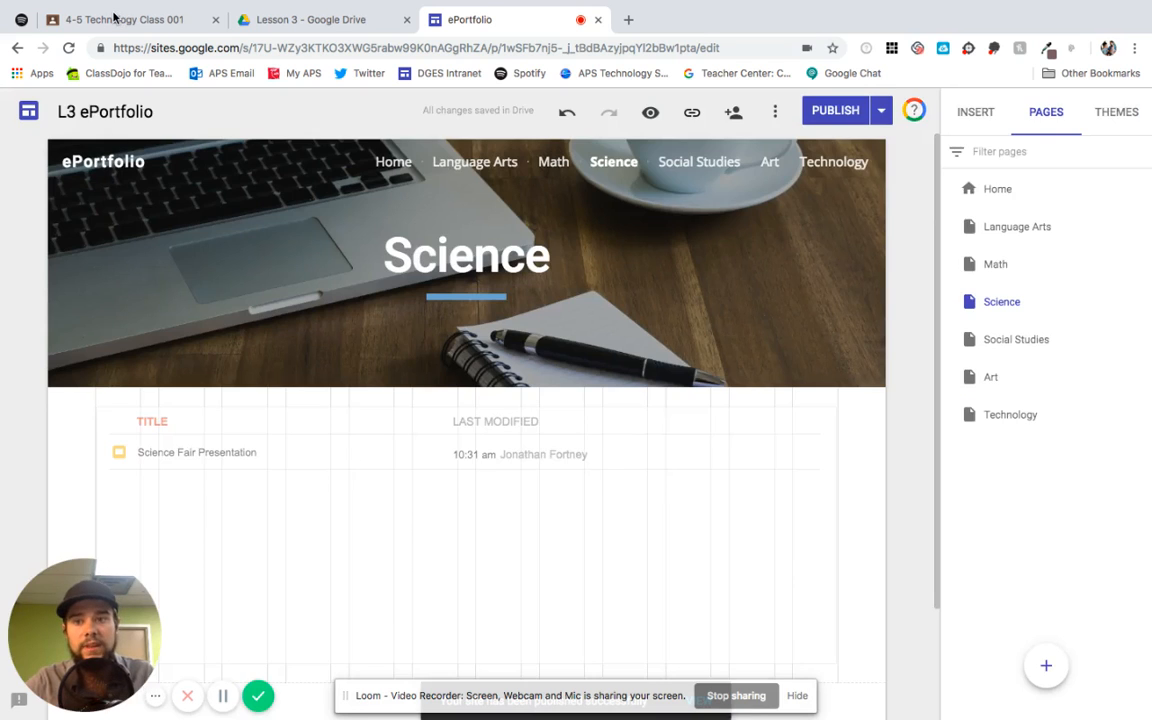
{"action": "left_click", "coordinate": [130, 20]}
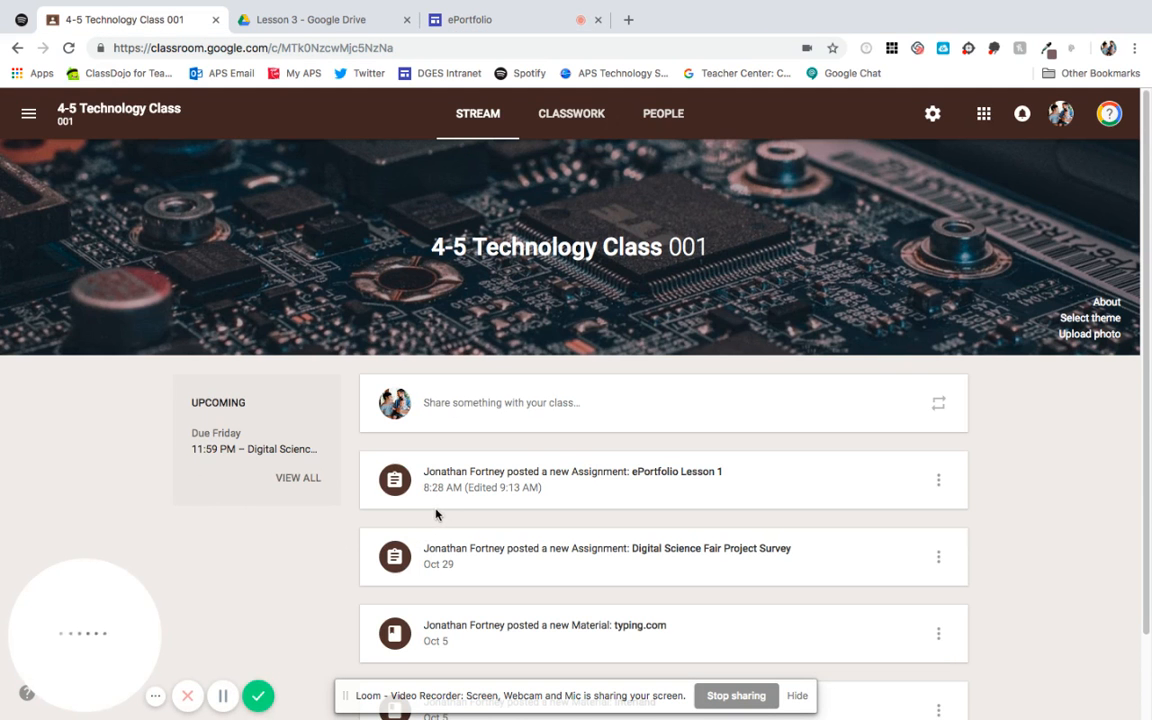